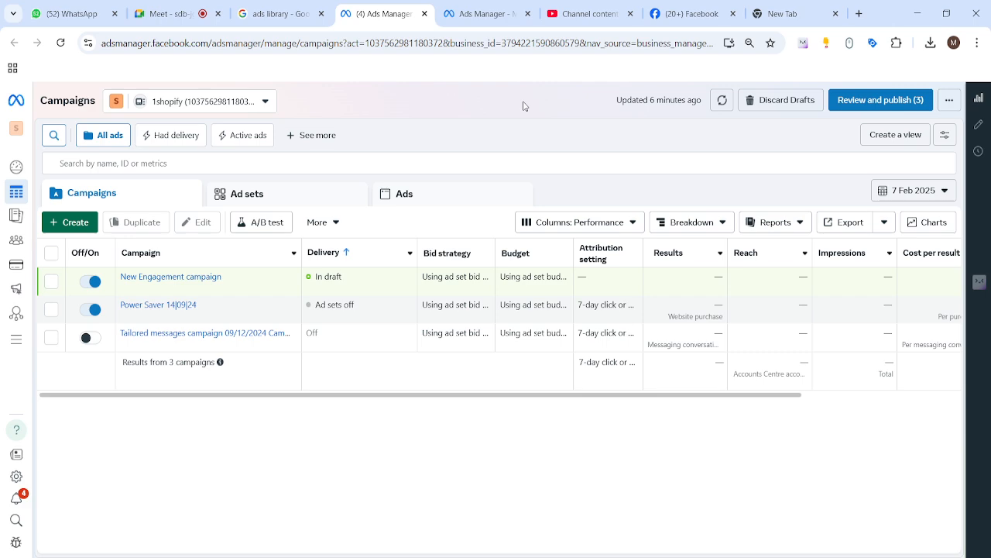
Switch to the deoacademy Ads Manager tab and open the Campaigns view
left_click(492, 14)
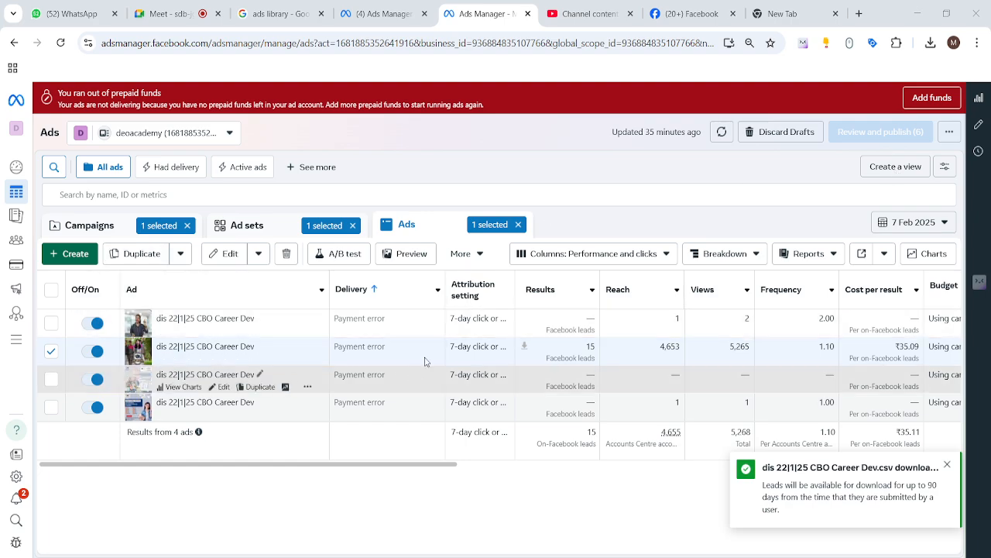
left_click(77, 225)
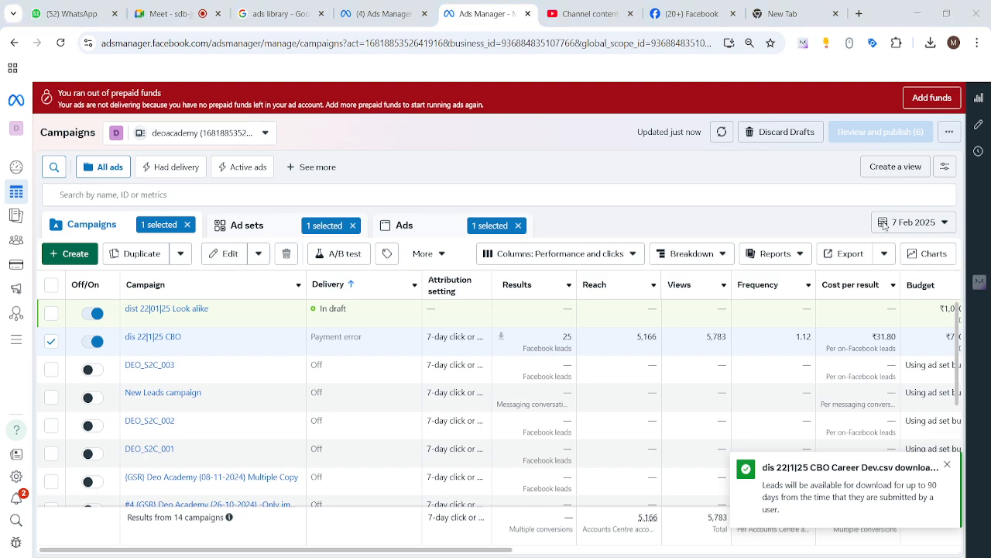
Dismiss the download notice and set the reporting date range to Maximum
left_click(947, 465)
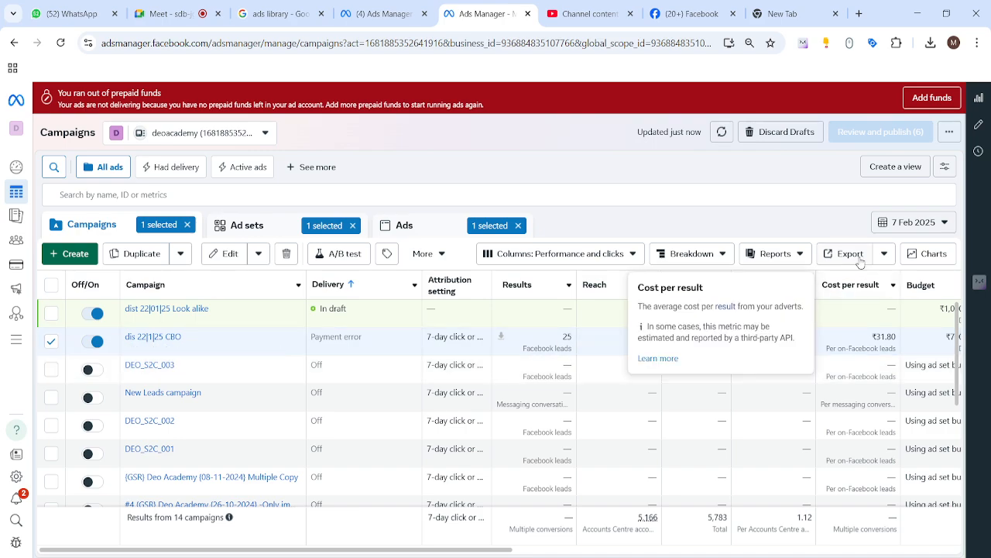
left_click(941, 226)
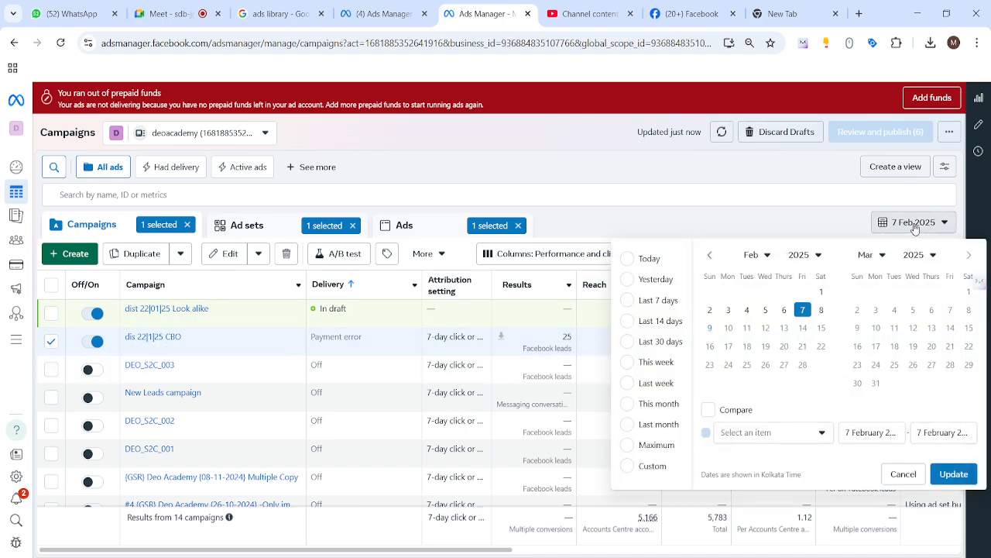
left_click(640, 445)
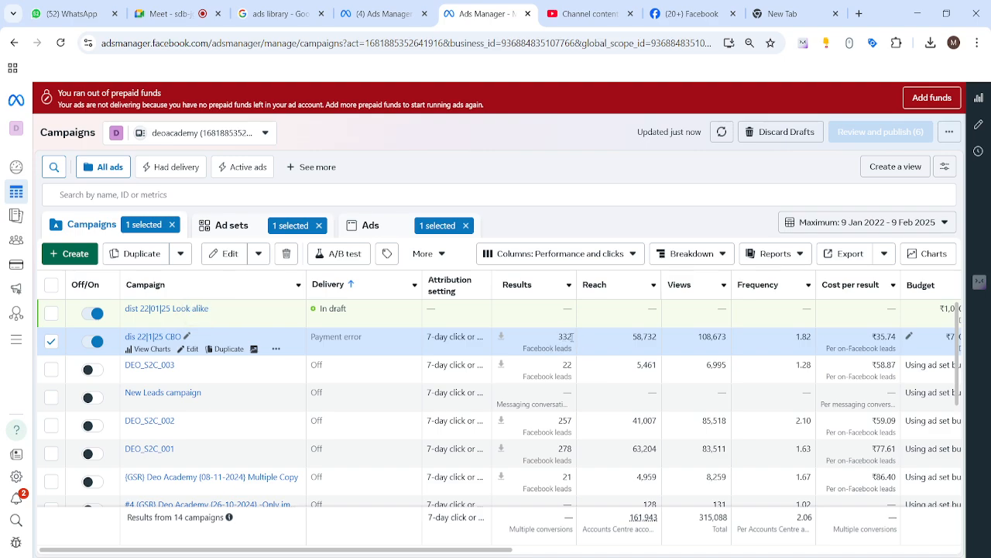
Highlight the lead results count of the dis 22|1|25 CBO campaign
left_click_drag(570, 337, 556, 342)
left_click(585, 160)
double_click(564, 337)
left_click_drag(533, 338, 548, 358)
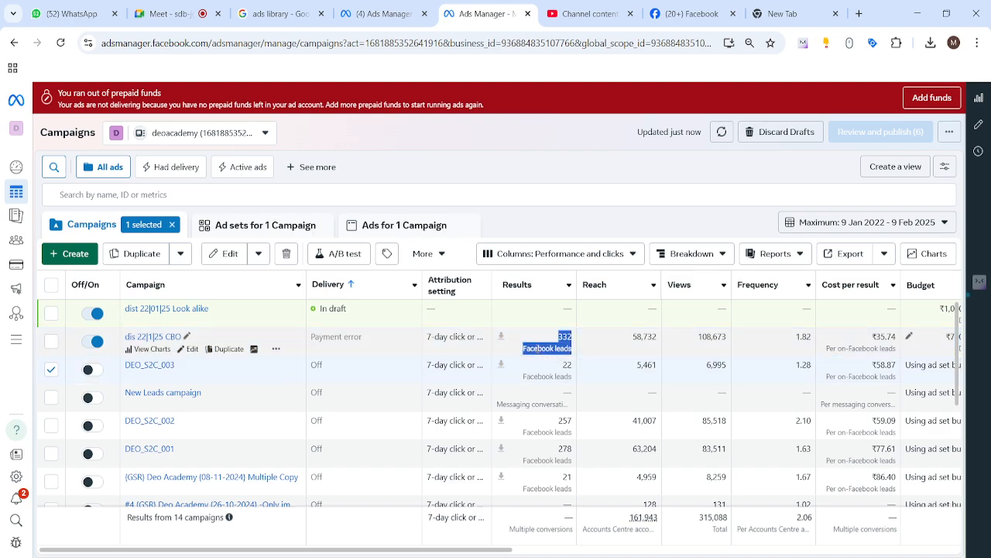
Select the dis 22|1|25 CBO campaign and open the ads belonging to it
left_click(536, 341)
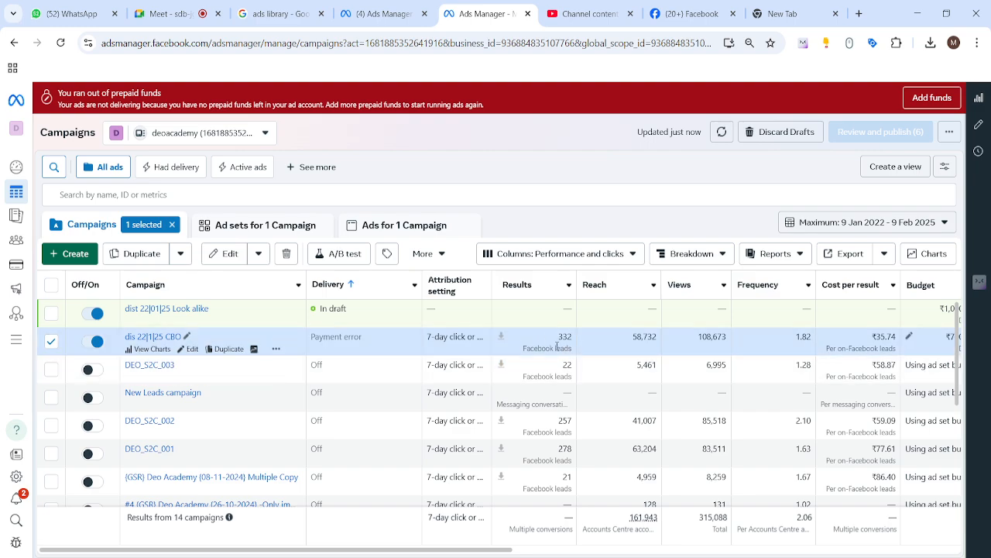
left_click_drag(556, 346, 560, 337)
left_click(397, 227)
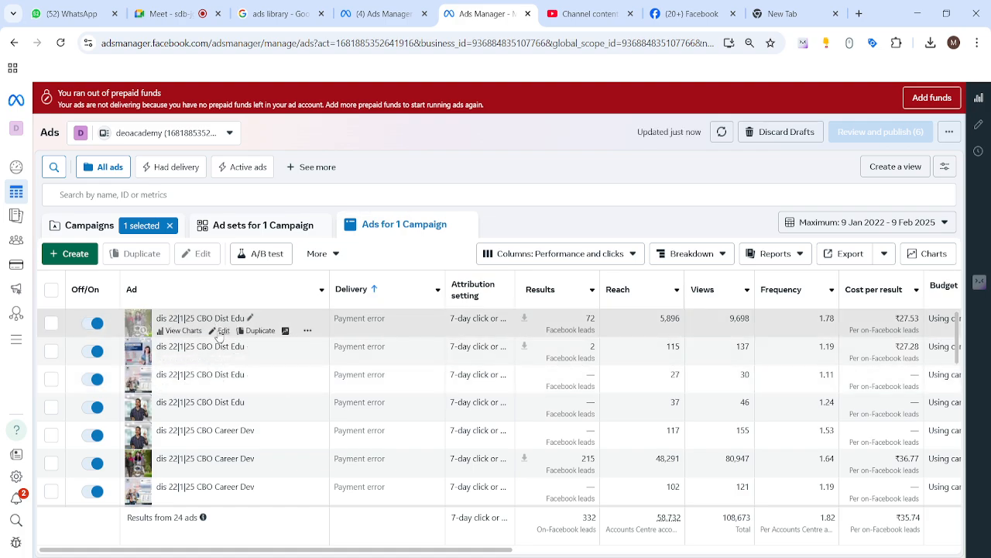
Open the second Dist Edu ad for editing and scroll through its settings and instant form selection
left_click(219, 359)
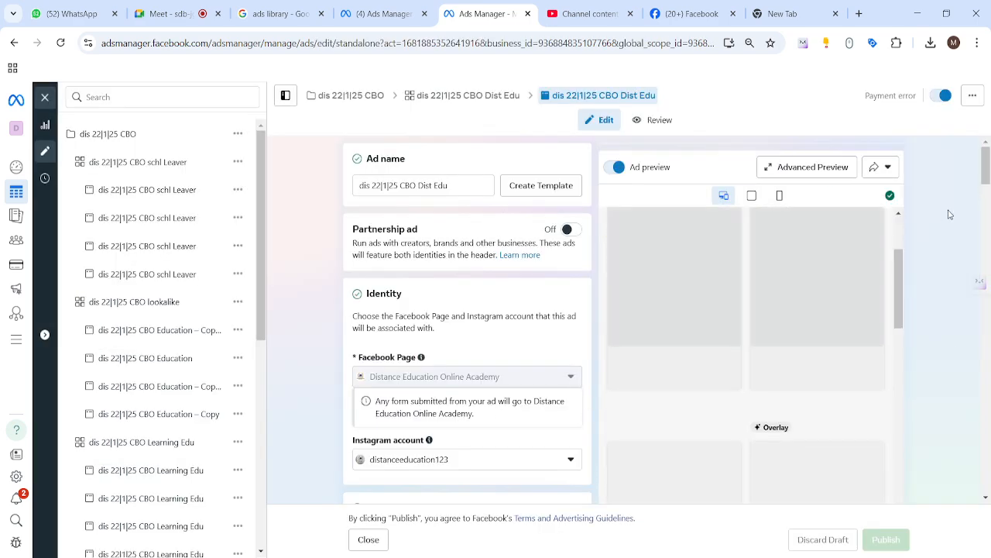
scroll(987, 419, "down", 10)
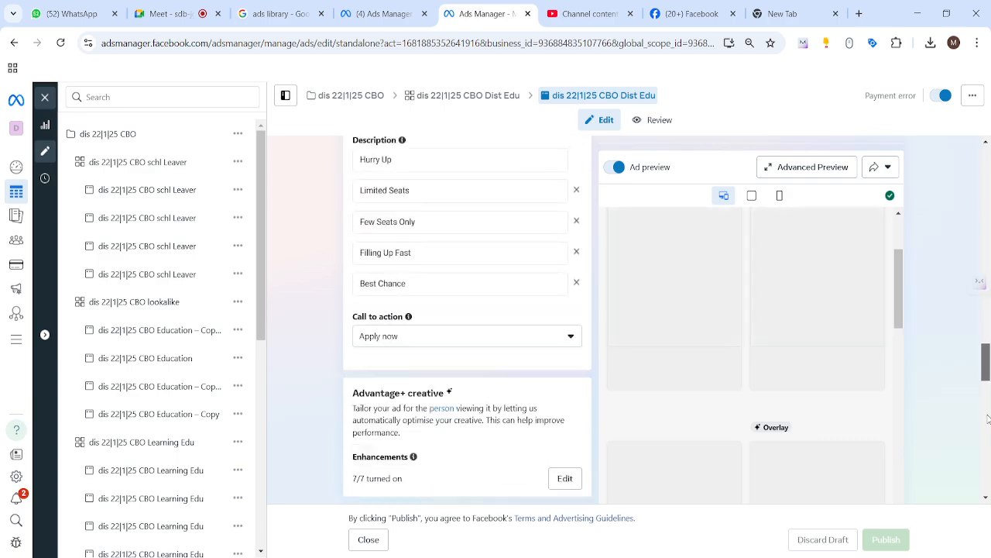
scroll(988, 419, "down", 10)
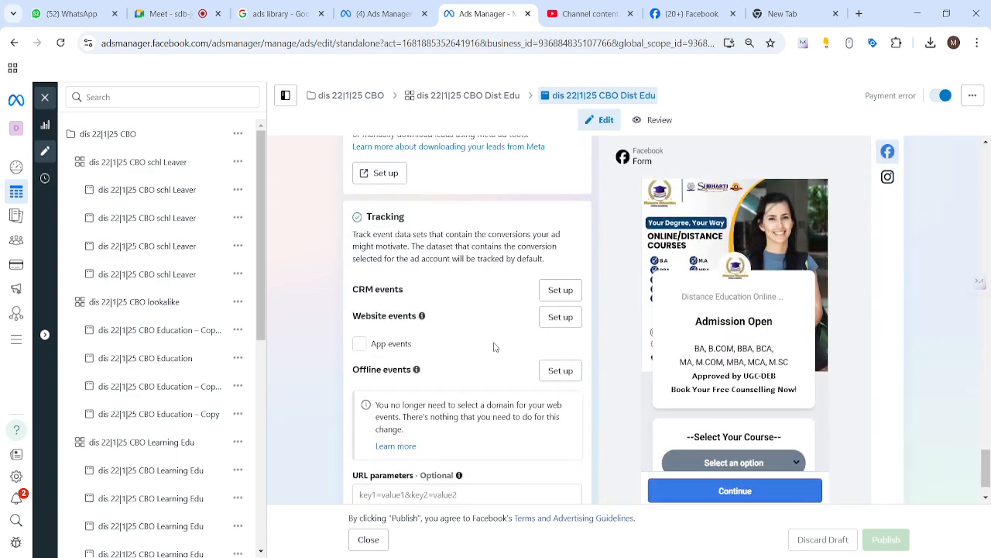
scroll(518, 301, "up", 3)
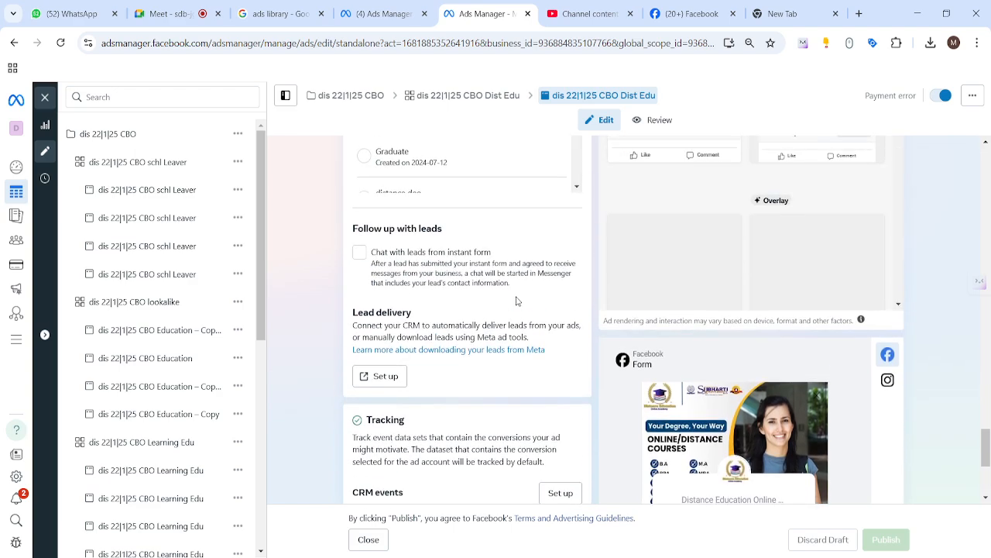
scroll(517, 300, "up", 5)
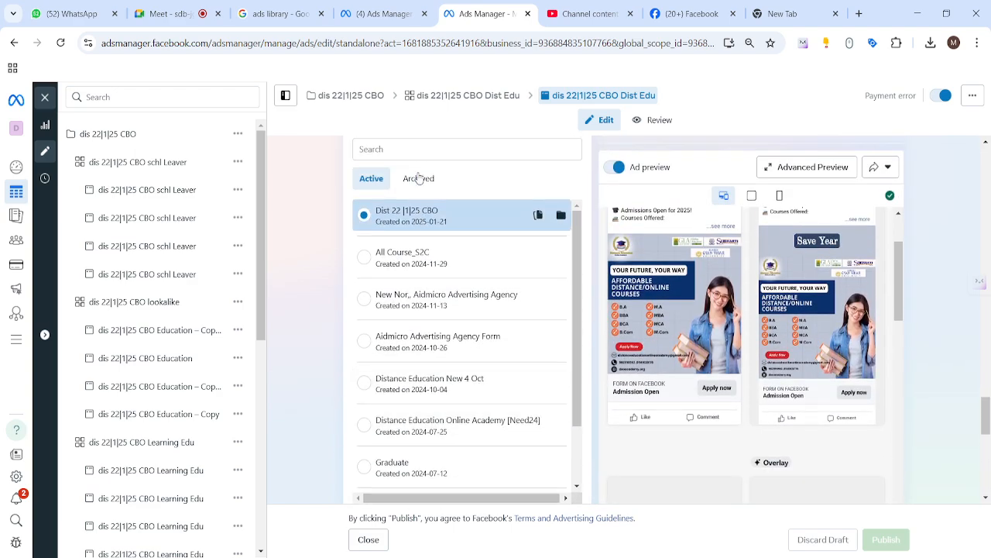
scroll(418, 178, "up", 1)
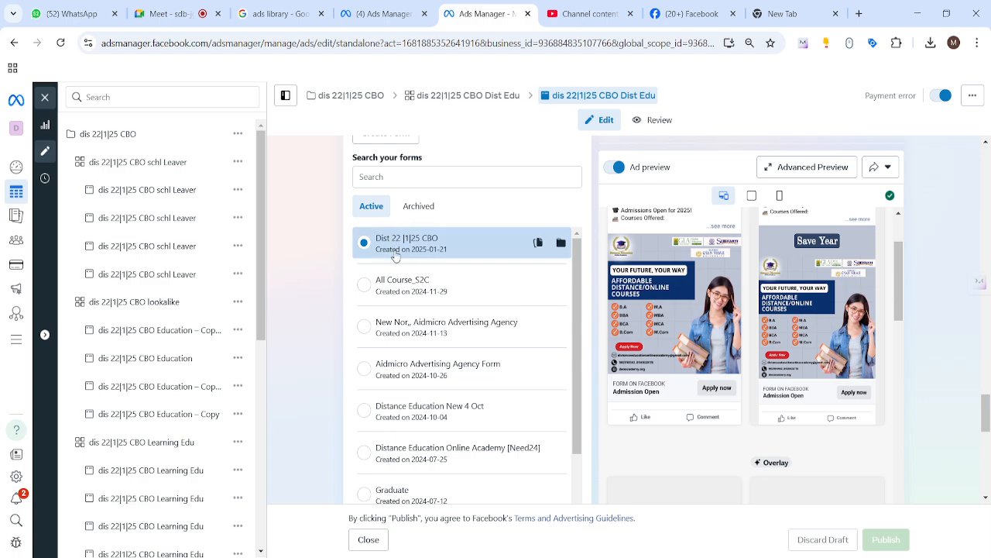
scroll(399, 260, "up", 2)
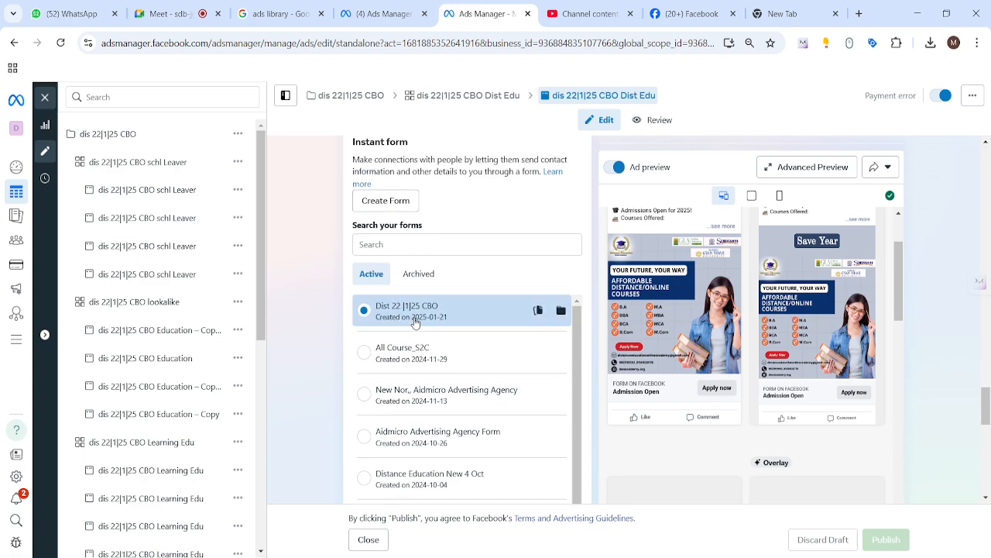
scroll(418, 319, "up", 2)
scroll(390, 346, "down", 4)
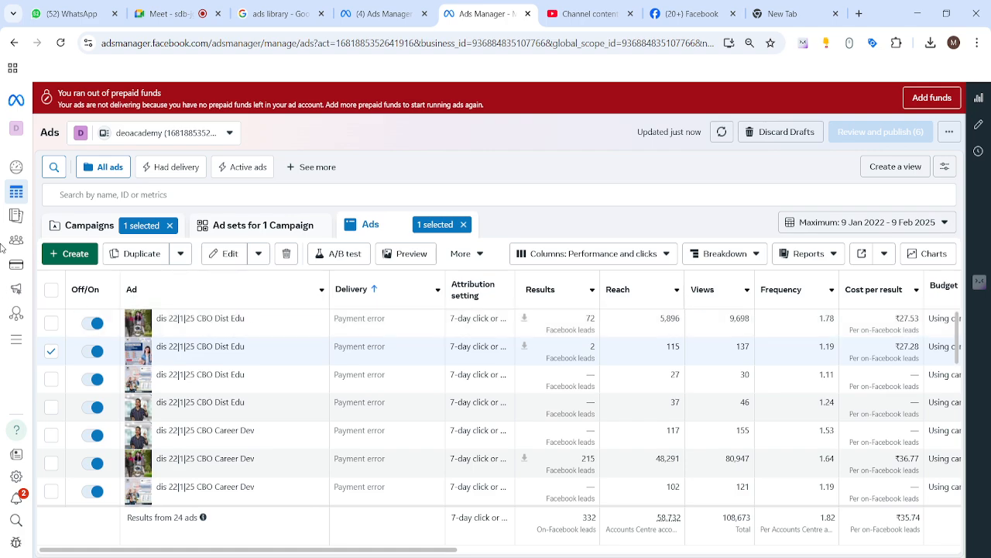
Open the Audiences page from All tools and dismiss the prepaid-funds popup
mouse_move(10, 167)
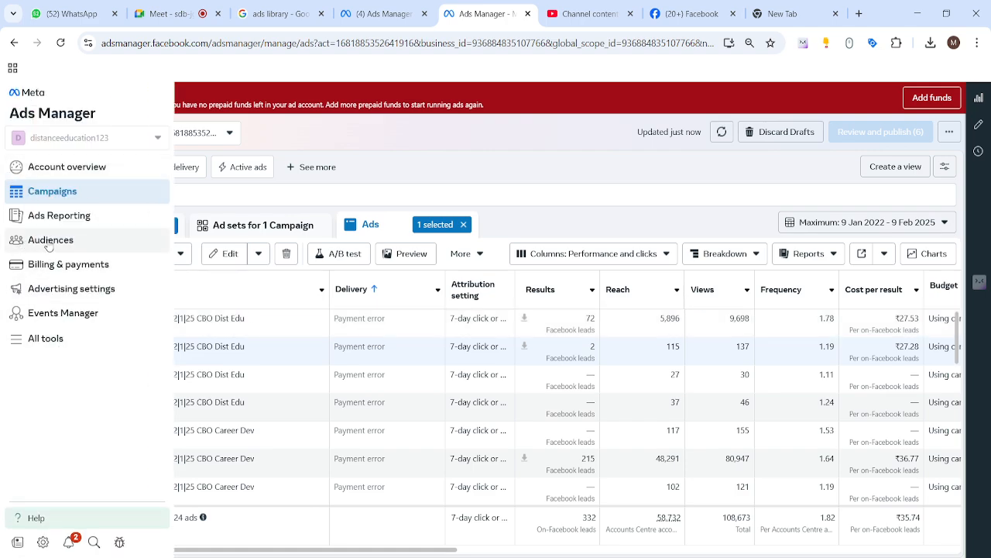
left_click(33, 343)
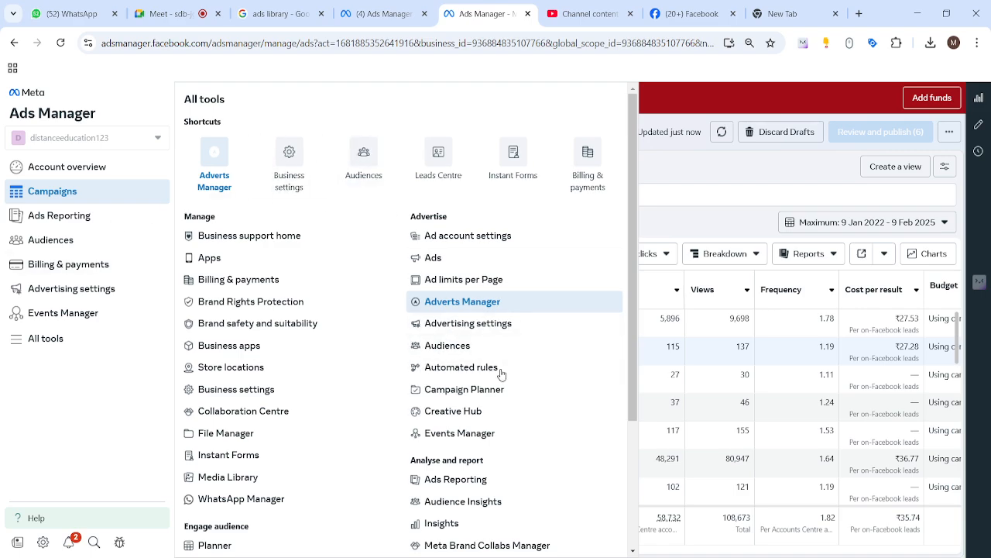
left_click(457, 352)
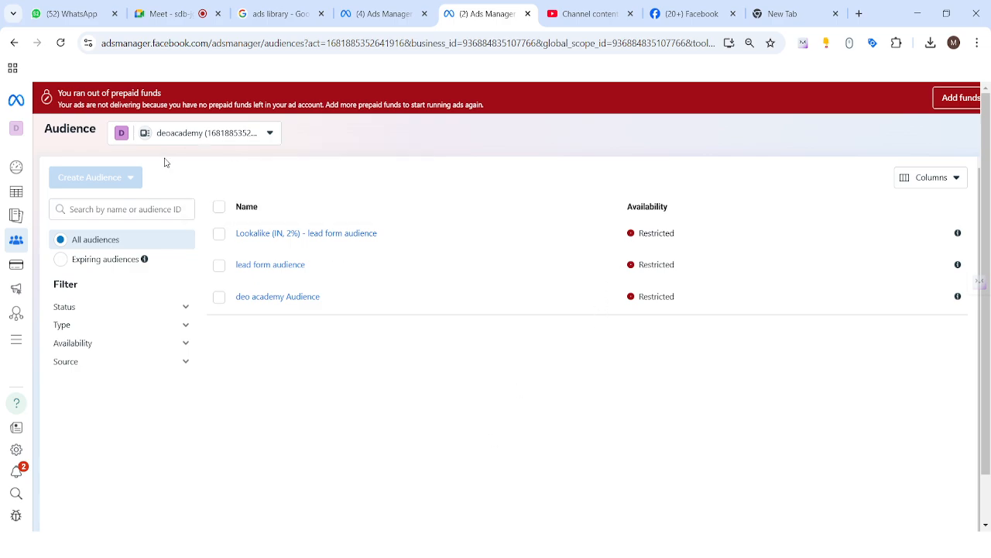
mouse_move(106, 181)
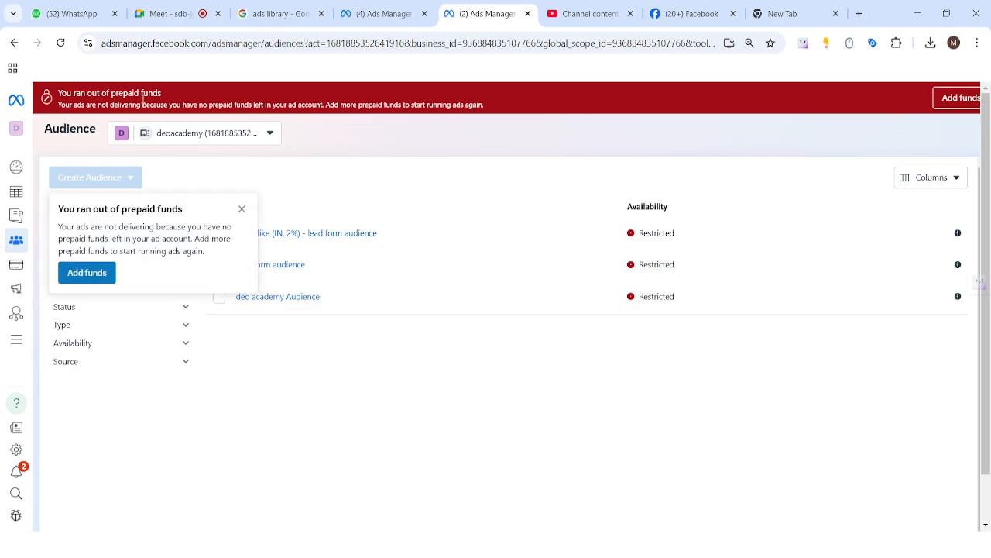
left_click(241, 216)
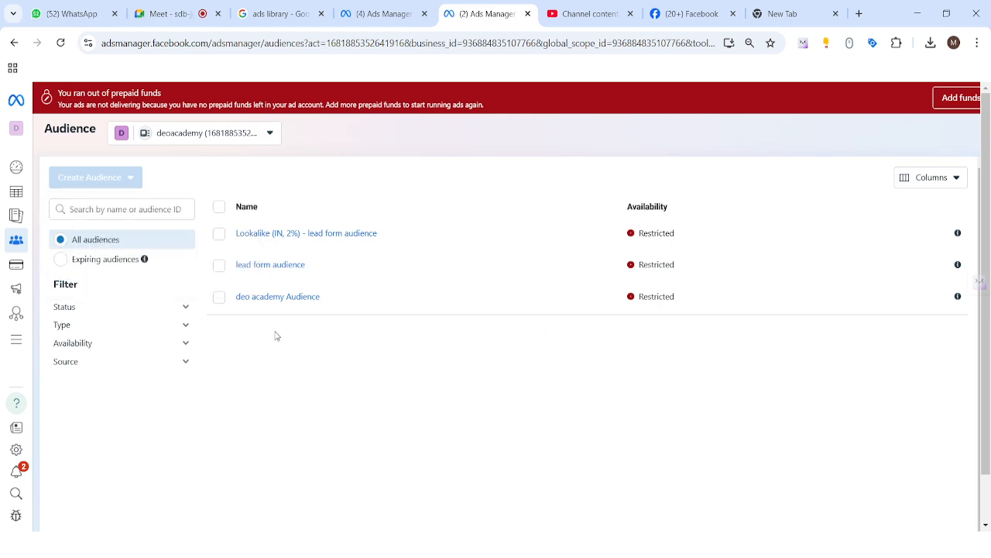
Switch to the first ad account listed under the personal account in the account selector
mouse_move(278, 297)
left_click(270, 133)
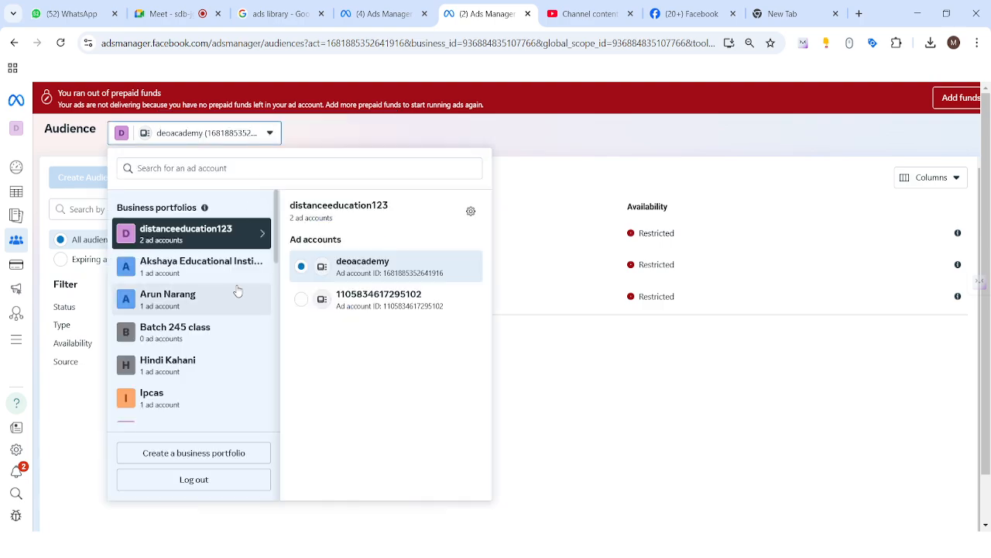
scroll(176, 374, "down", 5)
scroll(177, 374, "down", 3)
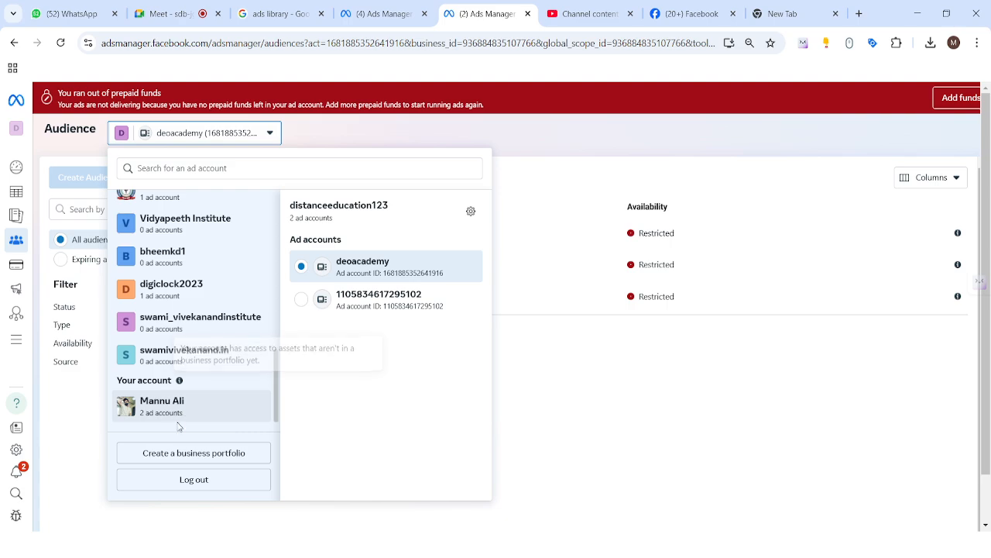
left_click(166, 409)
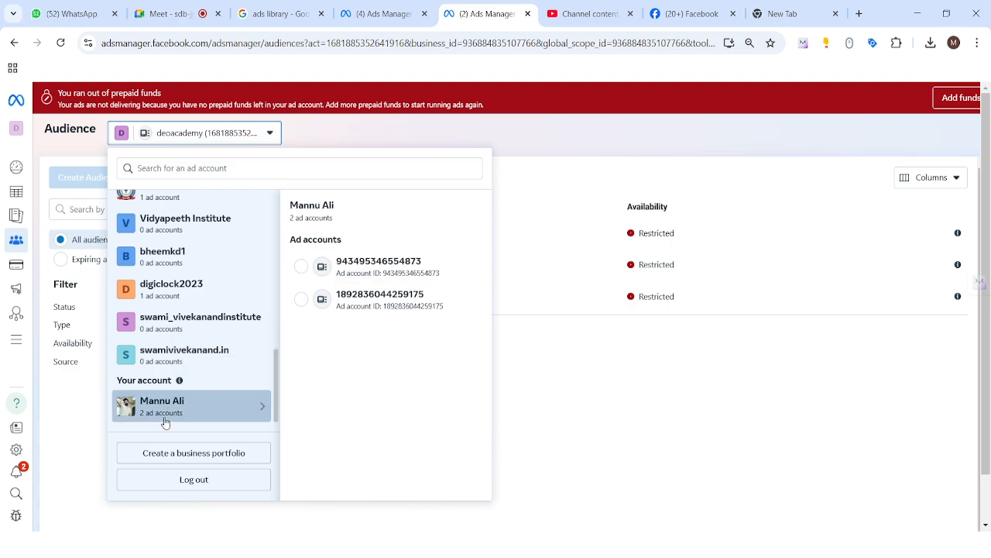
left_click(379, 270)
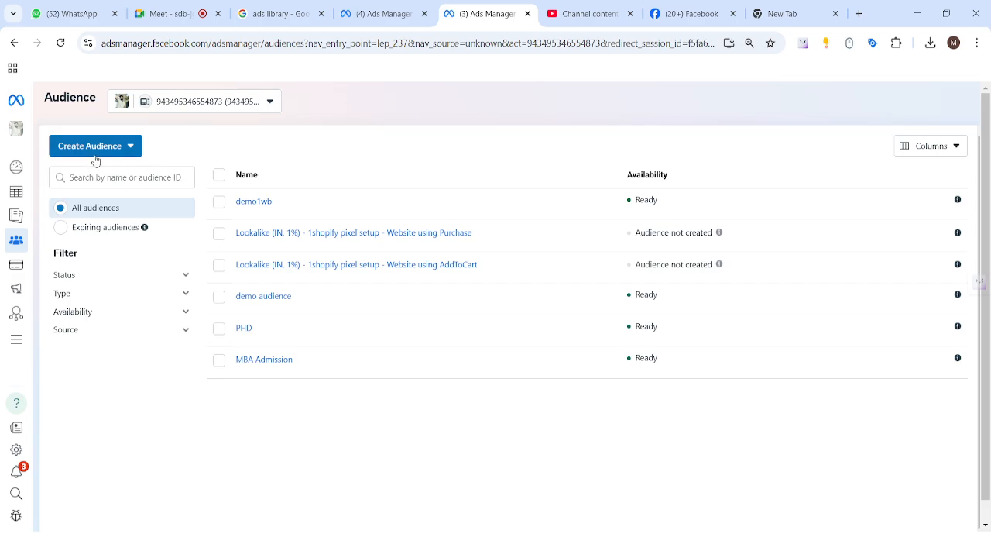
Open the Campaigns list for this account and scroll through its campaigns
mouse_move(23, 164)
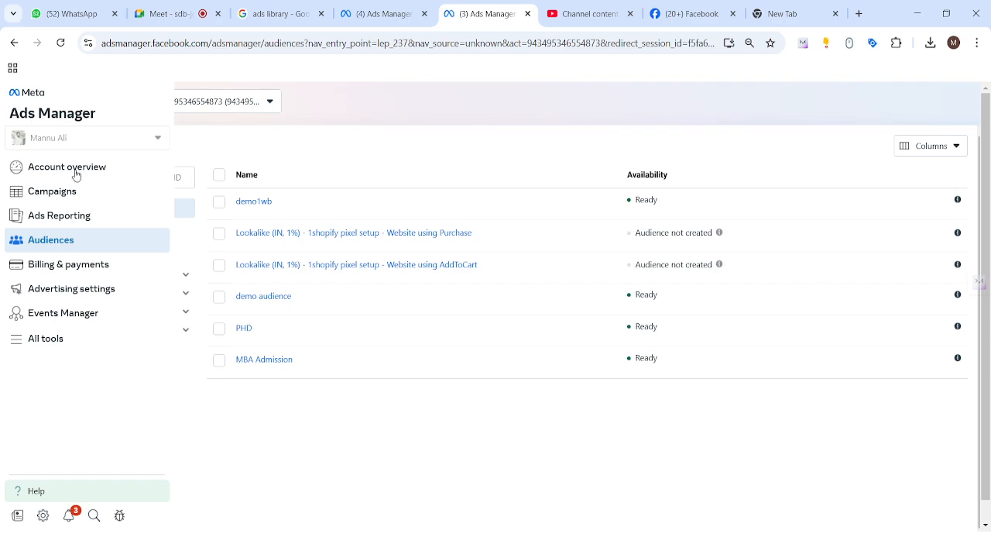
left_click(55, 191)
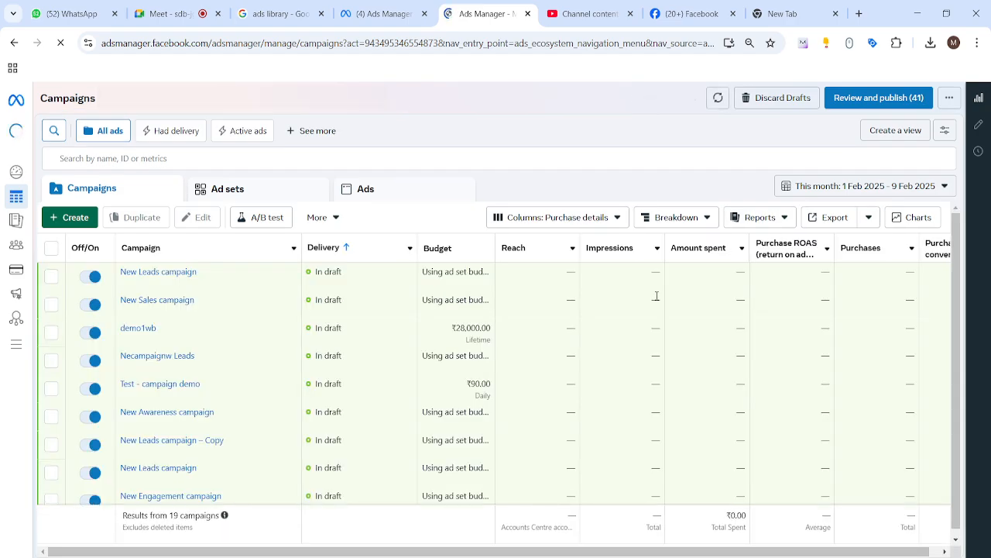
scroll(437, 339, "down", 3)
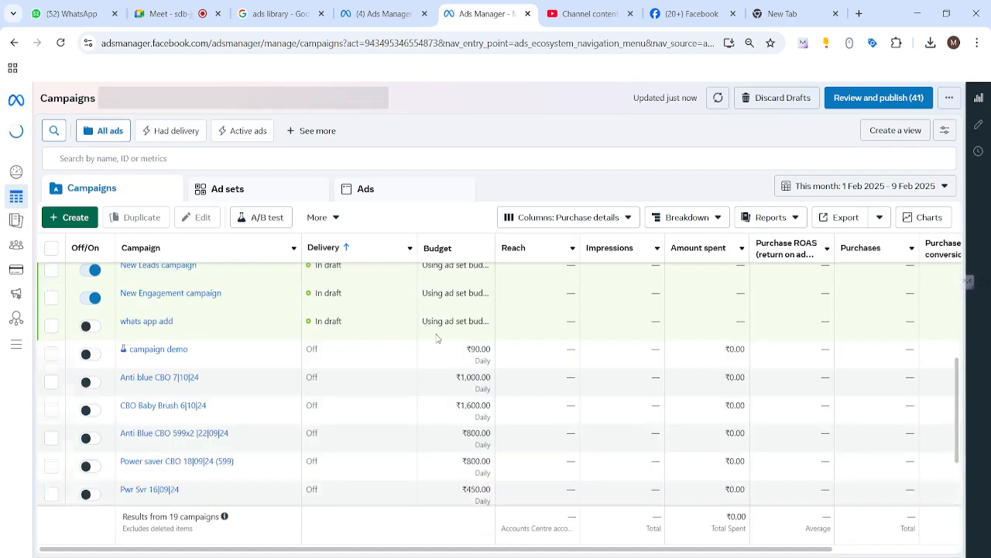
scroll(438, 339, "down", 2)
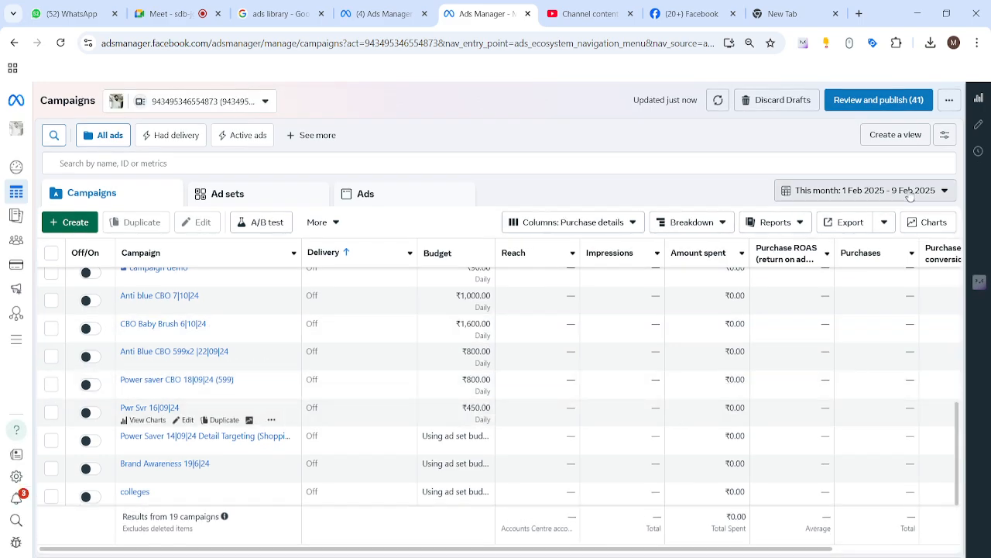
Set the reporting date range to Maximum and apply it
left_click(910, 194)
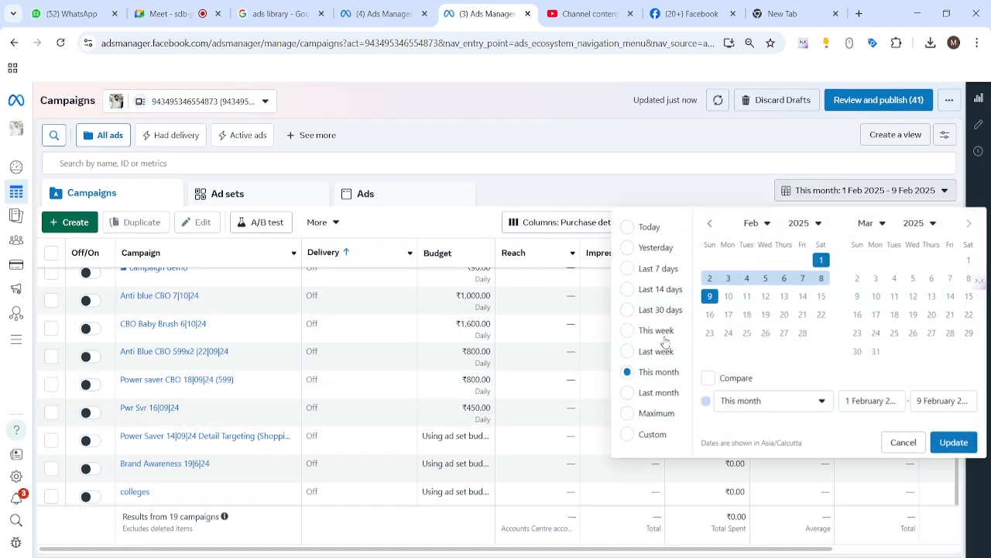
left_click(629, 414)
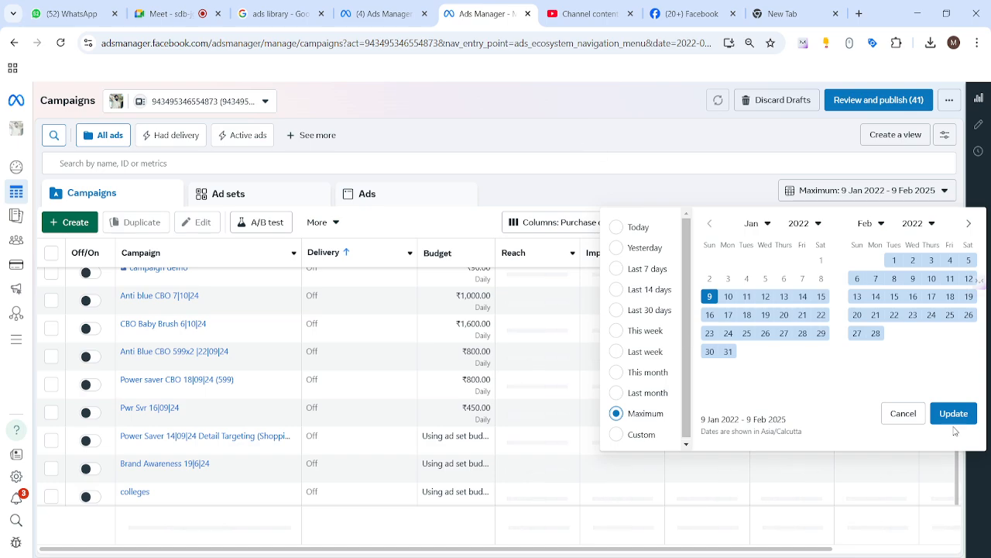
left_click(953, 414)
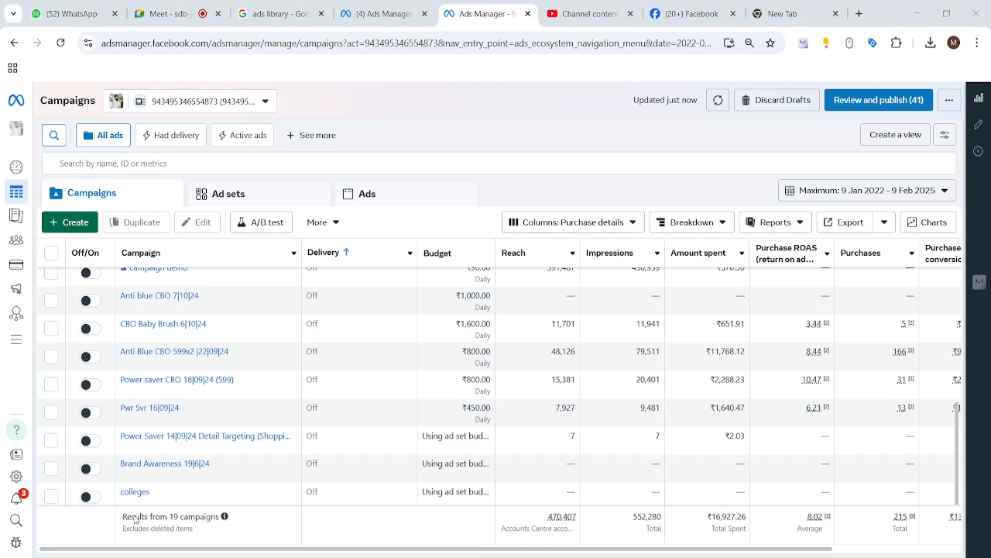
Scroll the table sideways and highlight the purchases of the Anti Blue CBO 599x2 |22|09|24 campaign
left_click_drag(272, 549, 384, 551)
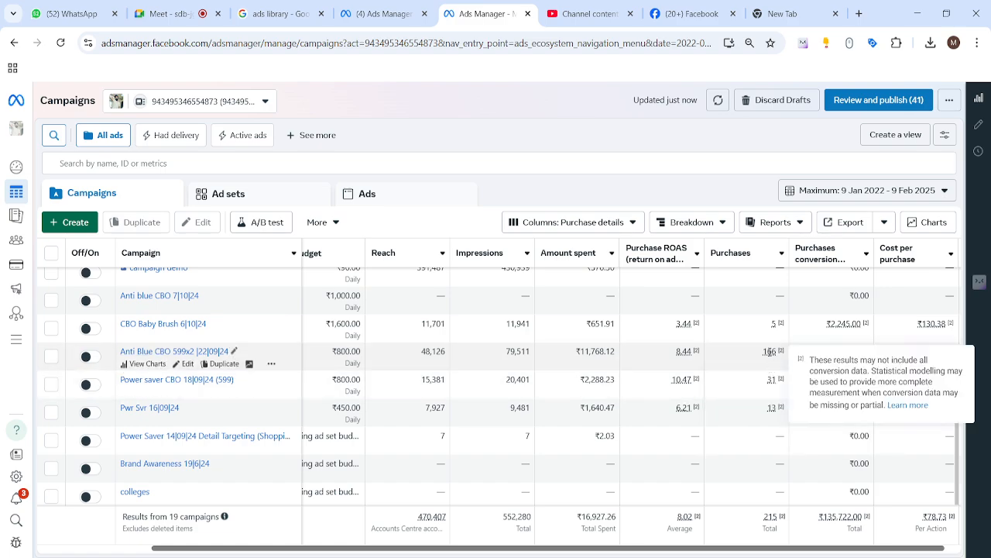
double_click(769, 352)
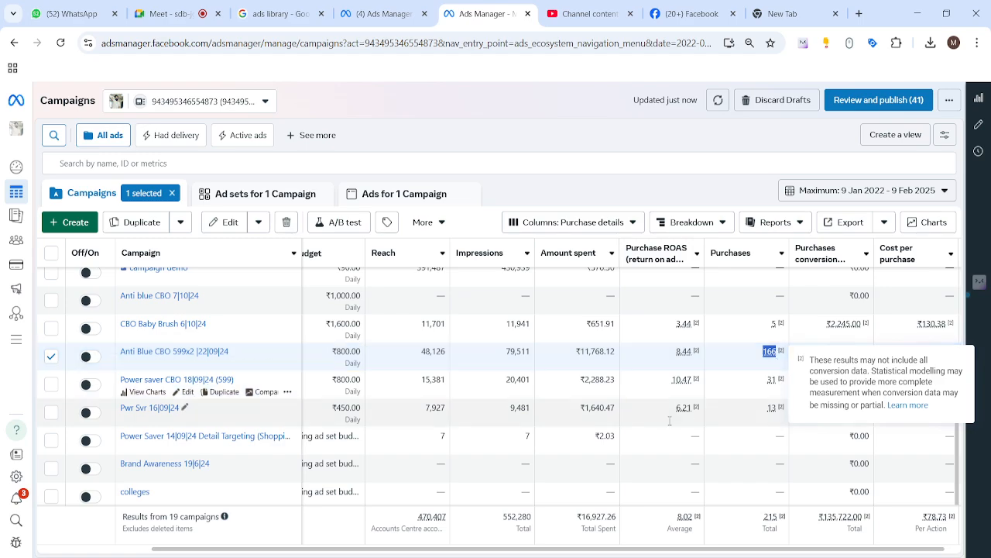
mouse_move(143, 361)
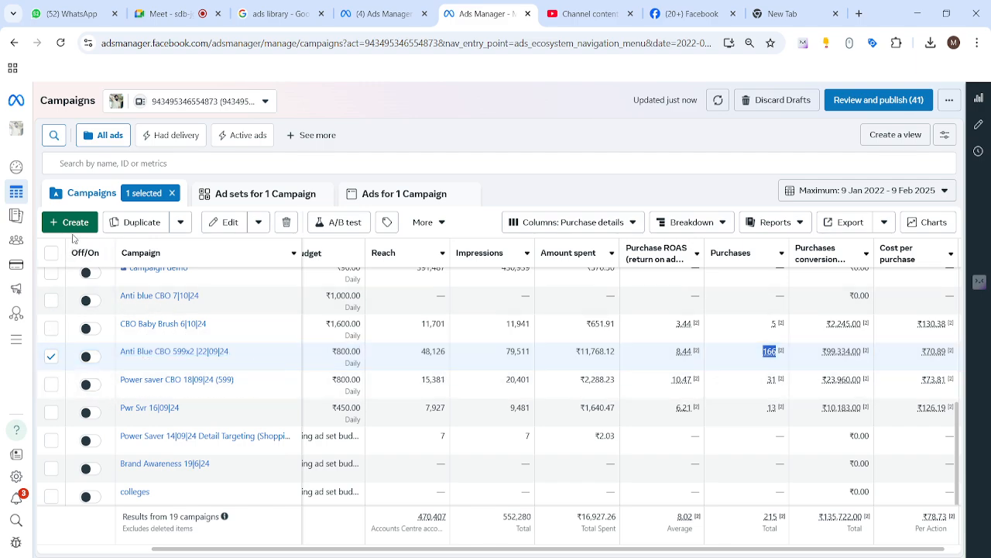
Open Audiences and start a new Custom Audience using Lead form as its source
mouse_move(23, 259)
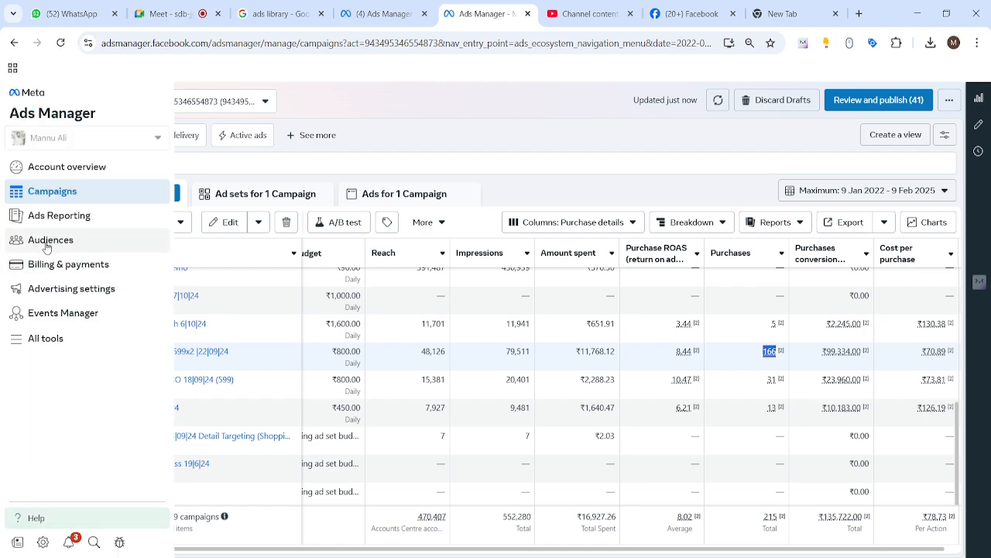
left_click(45, 245)
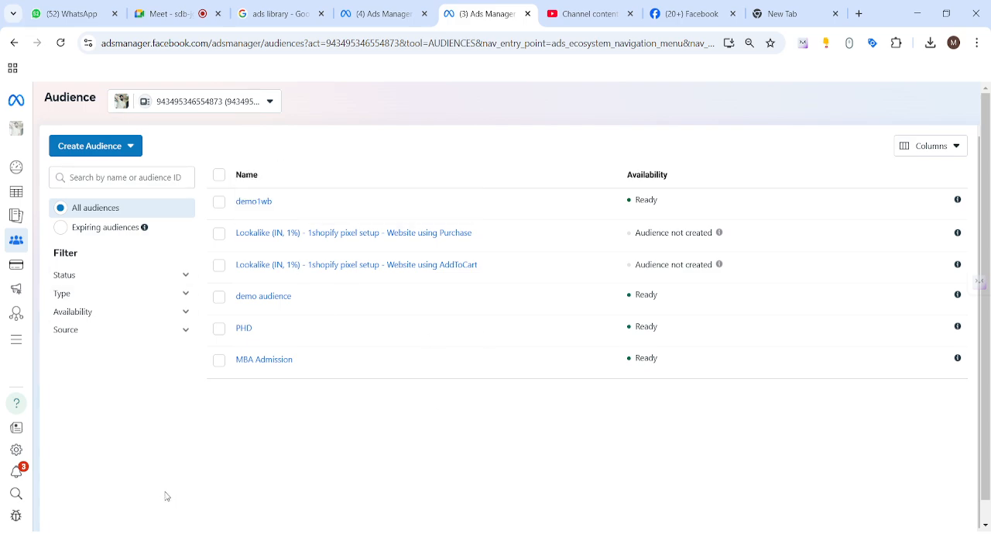
left_click(130, 147)
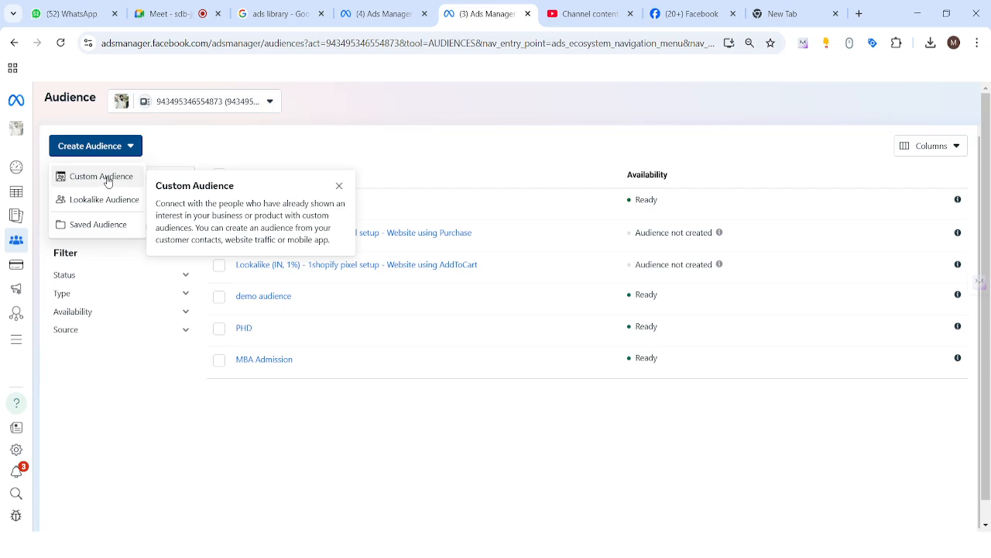
left_click(107, 179)
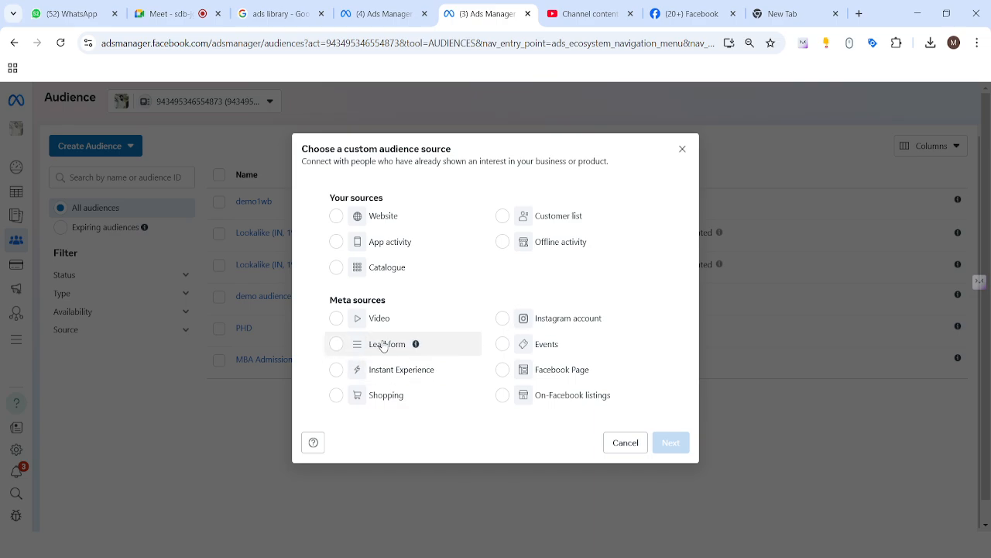
left_click(335, 351)
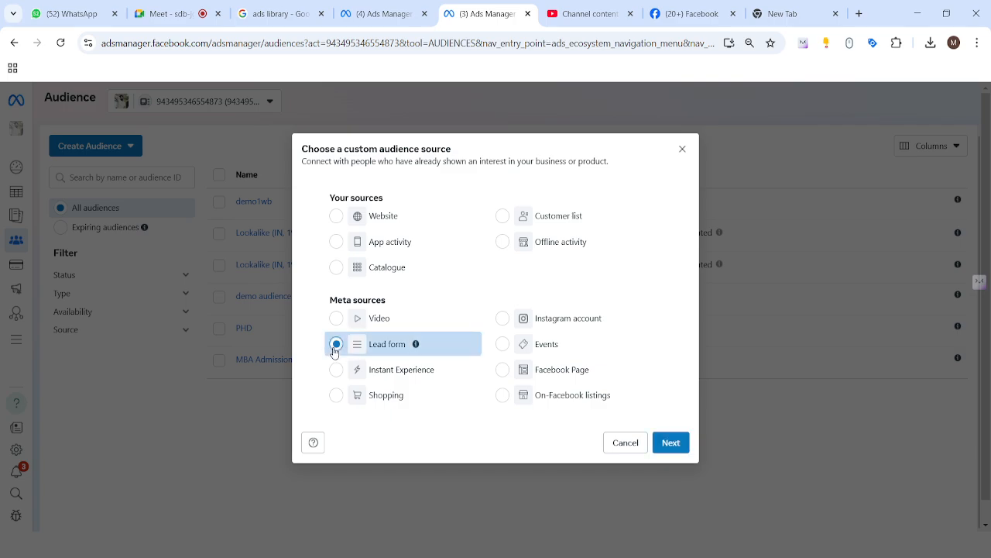
left_click(670, 443)
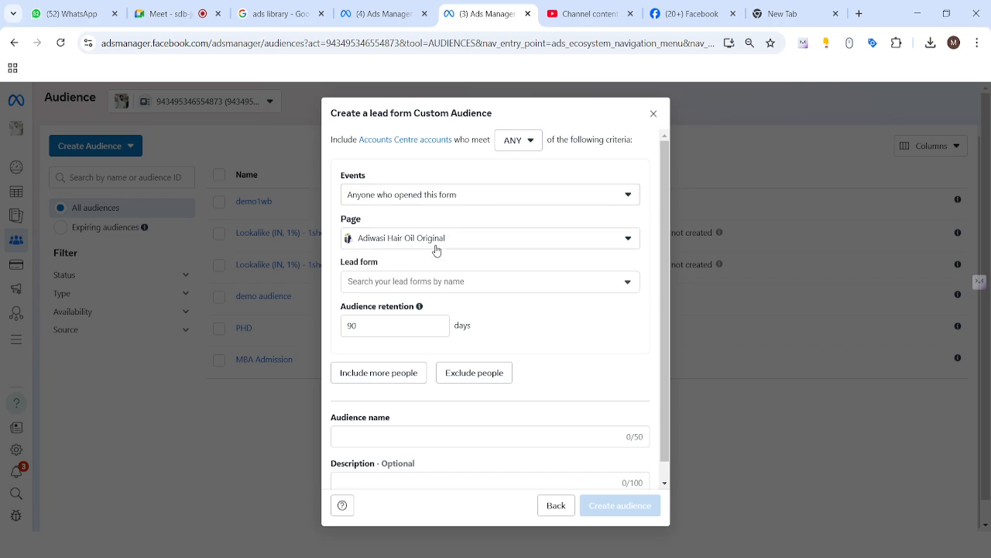
Choose the Anyone who opened this form event and select the demo wb 3 lead form
left_click(605, 194)
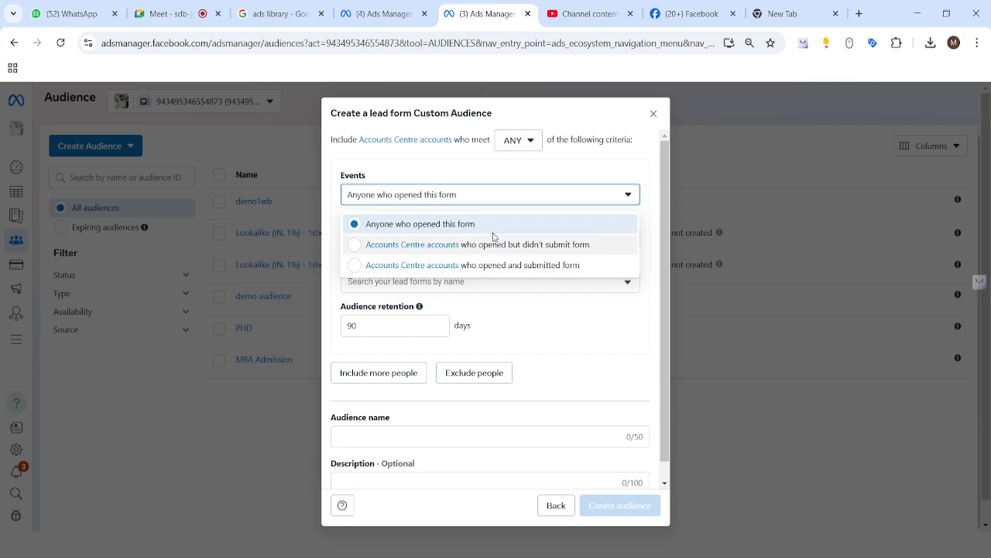
left_click(422, 226)
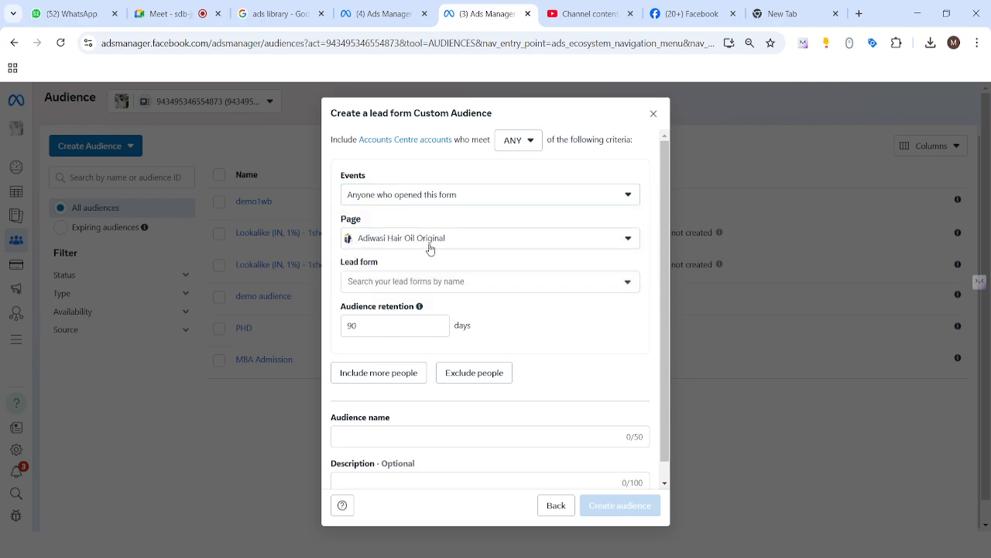
left_click(515, 283)
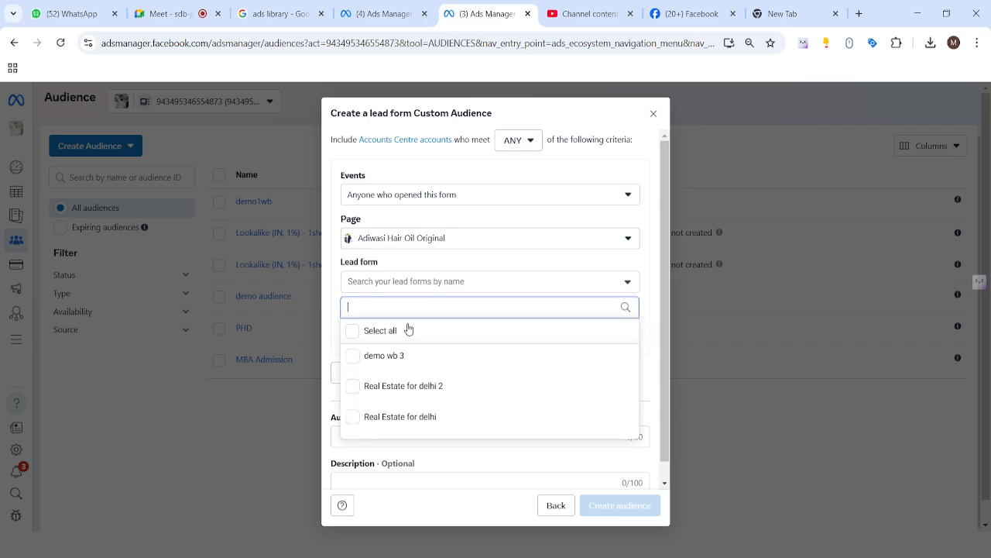
mouse_move(391, 363)
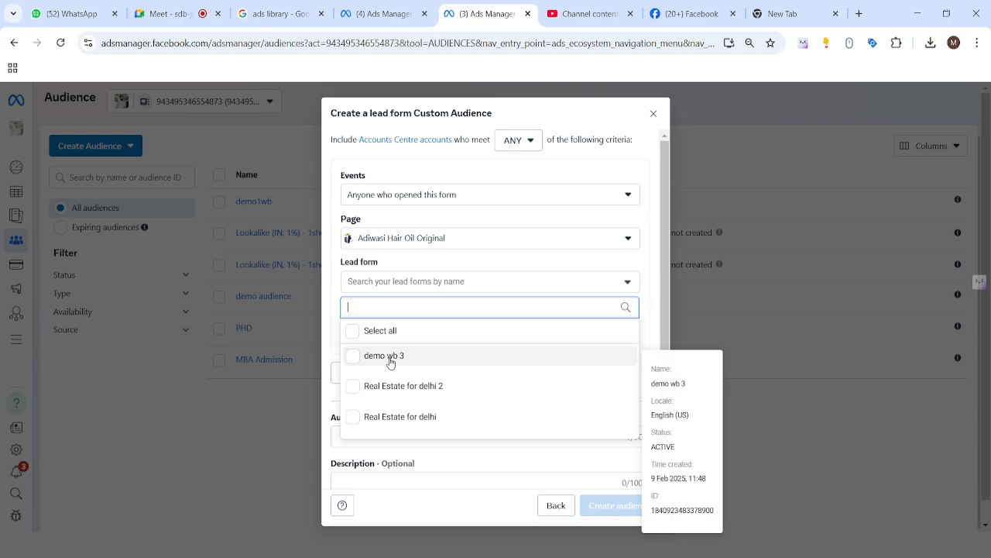
left_click(389, 361)
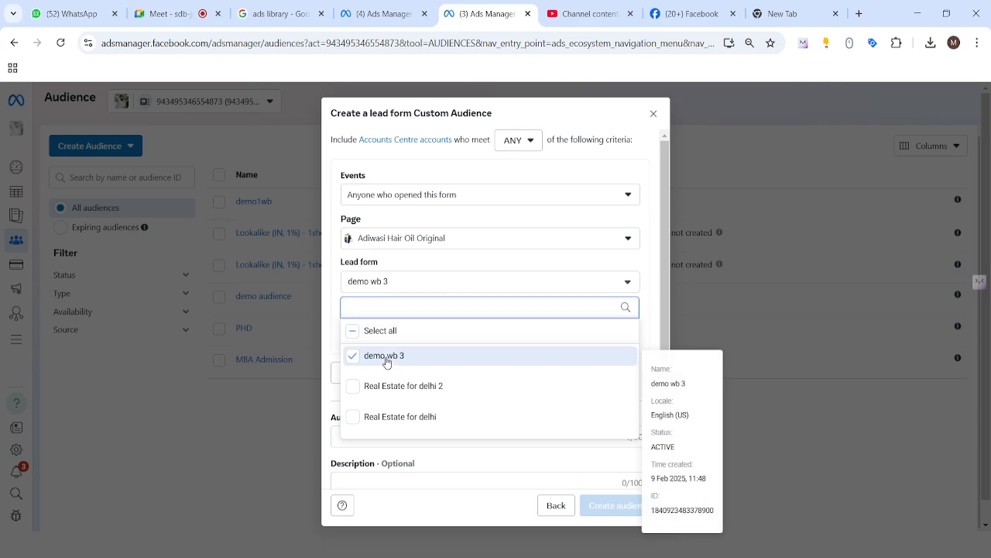
left_click(339, 309)
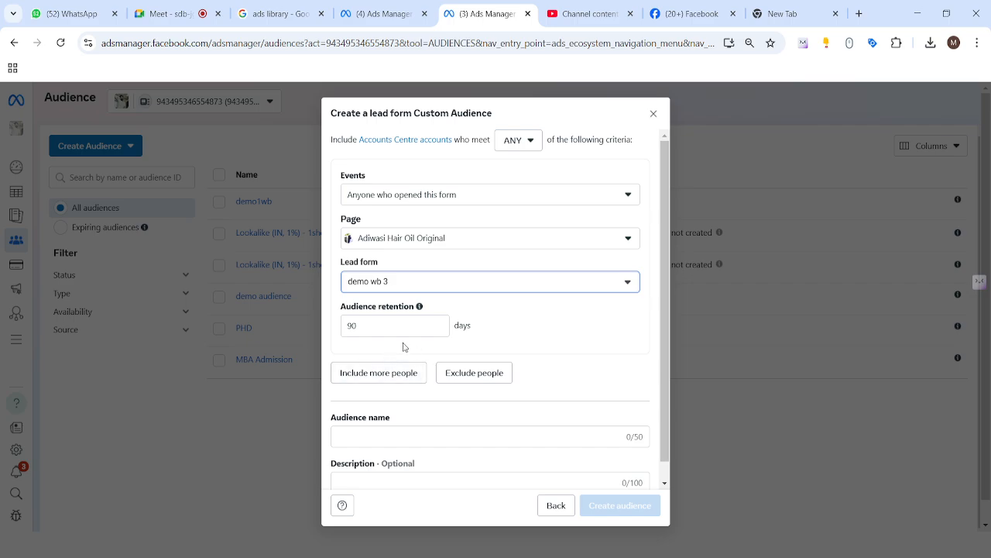
left_click(379, 286)
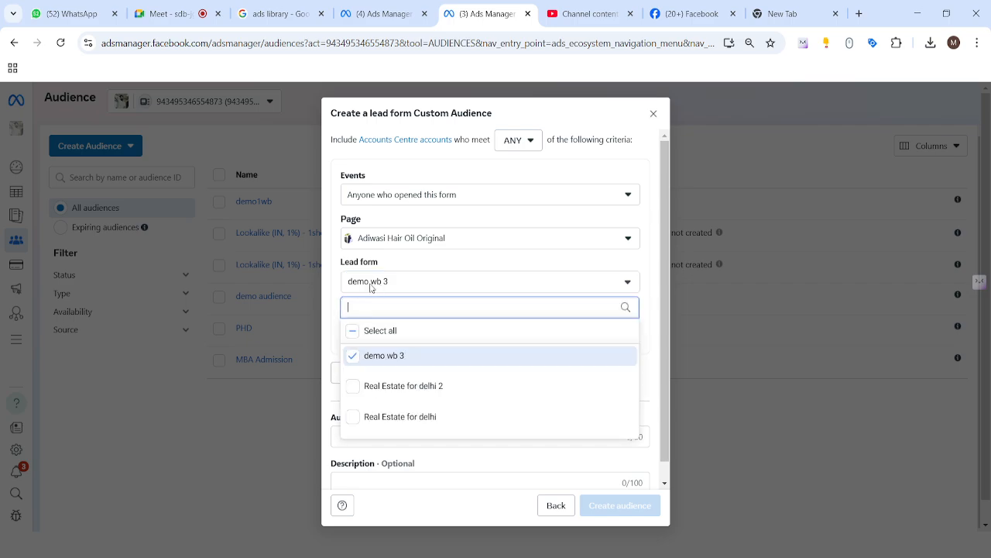
left_click(338, 293)
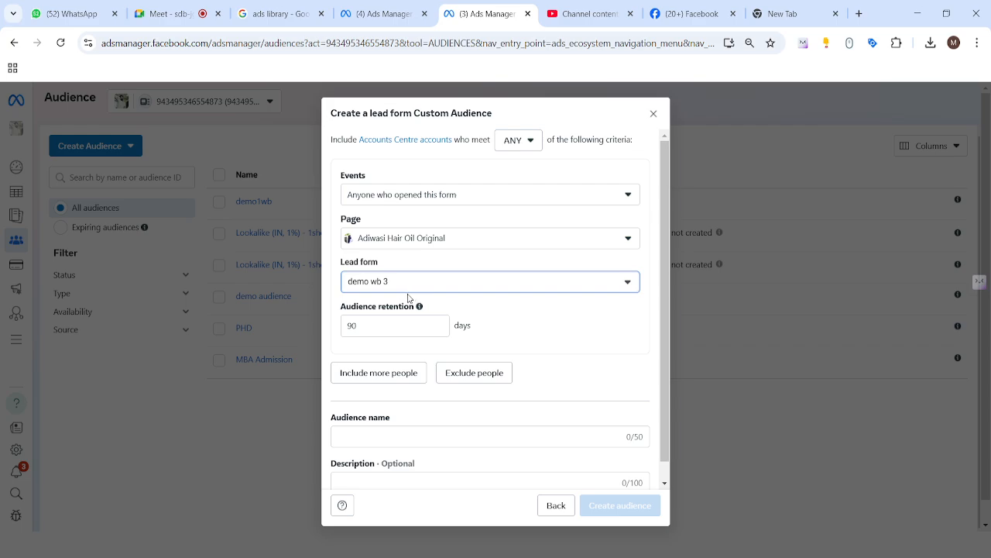
Name the audience adiwasi instant form audience, create it and close the confirmation
scroll(441, 312, "down", 1)
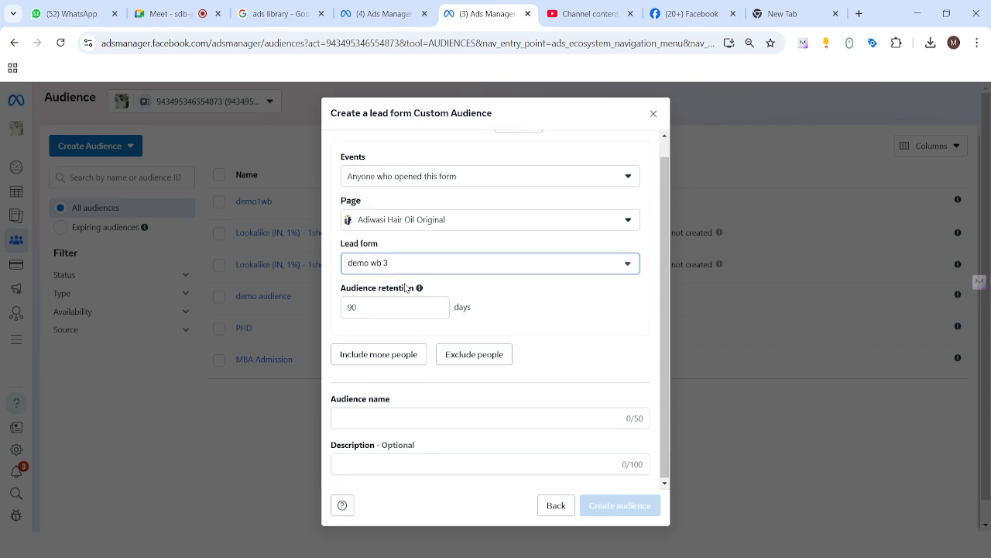
left_click(381, 414)
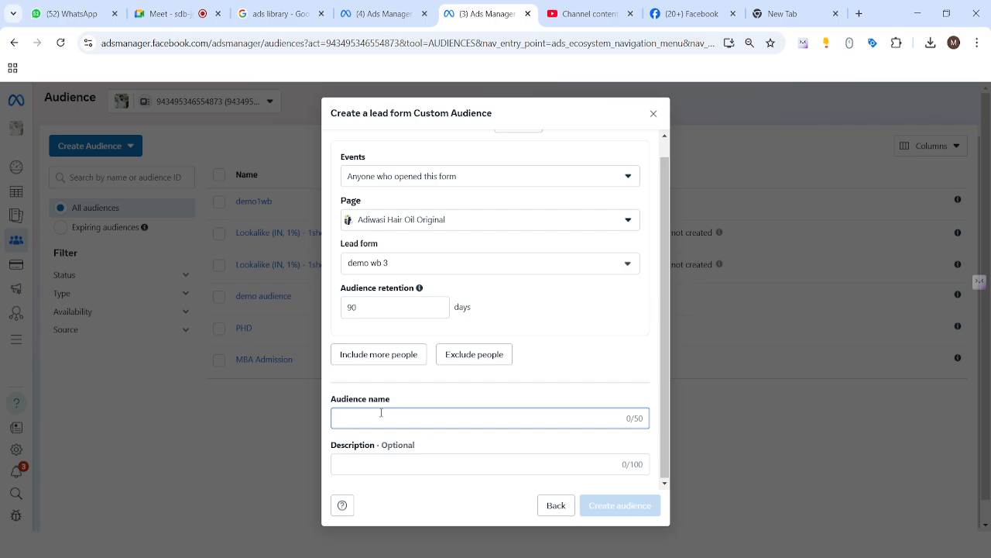
type("adiwa")
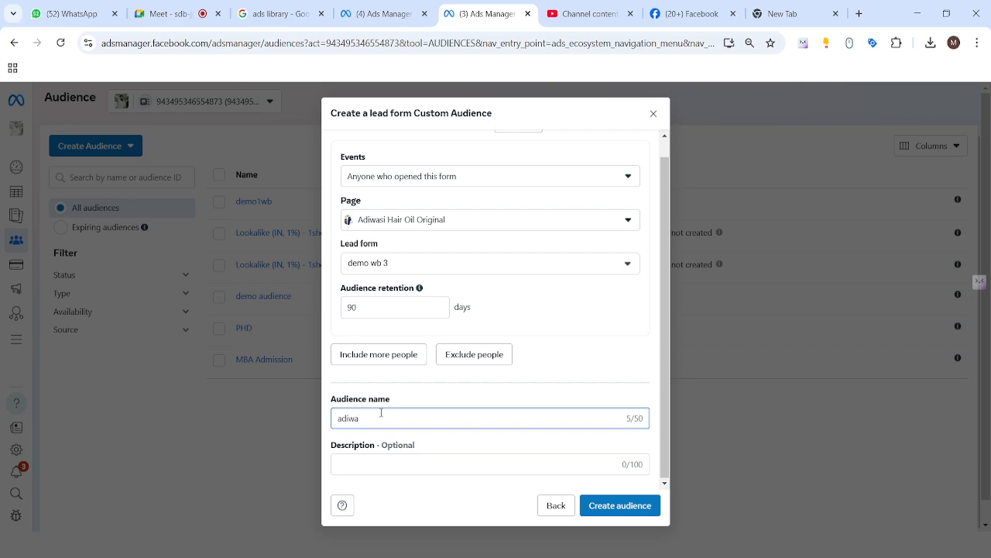
type("si instant form audience")
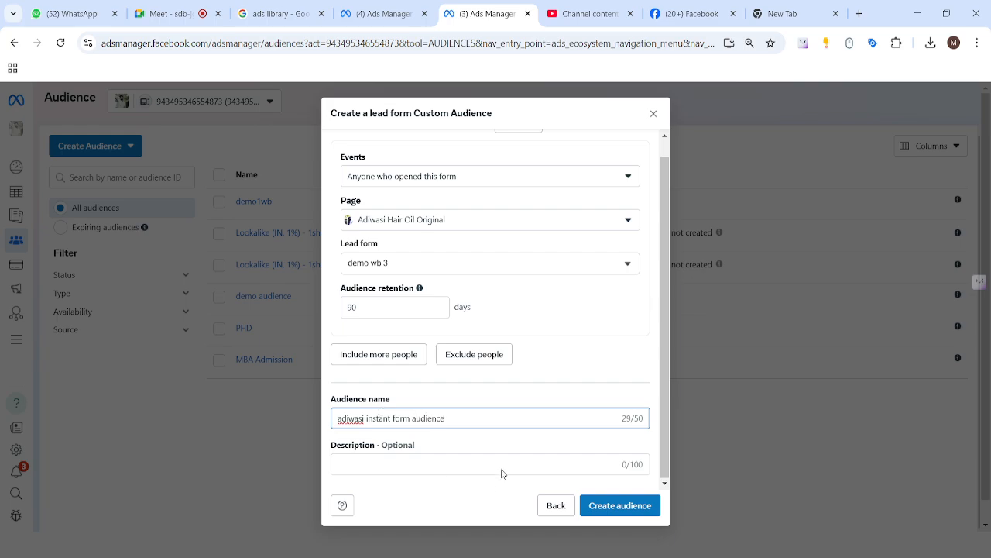
left_click(422, 465)
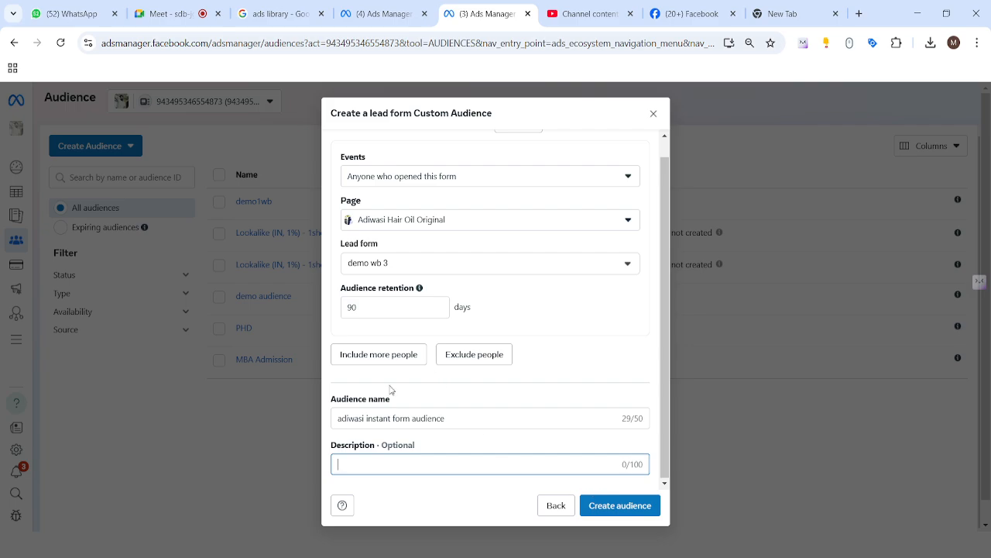
left_click(625, 507)
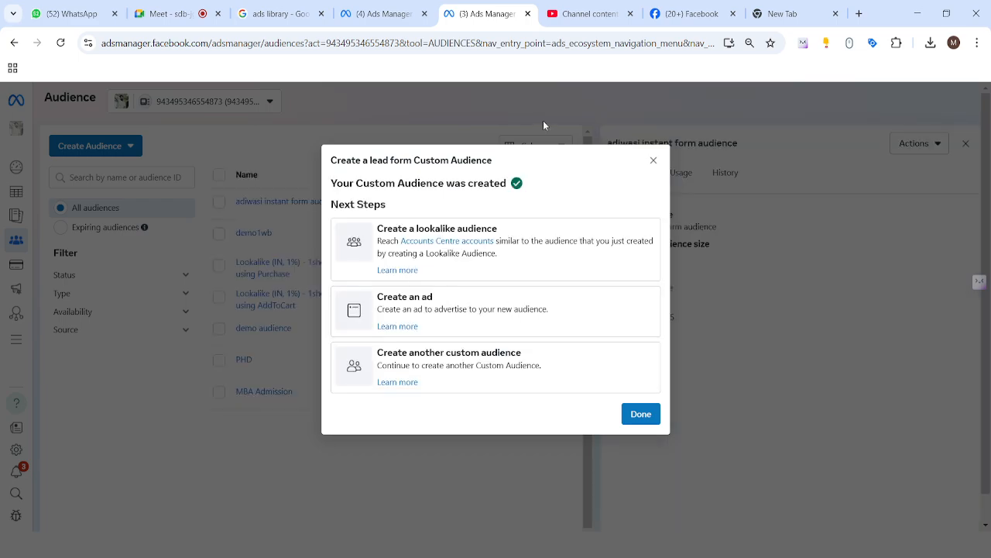
left_click(653, 161)
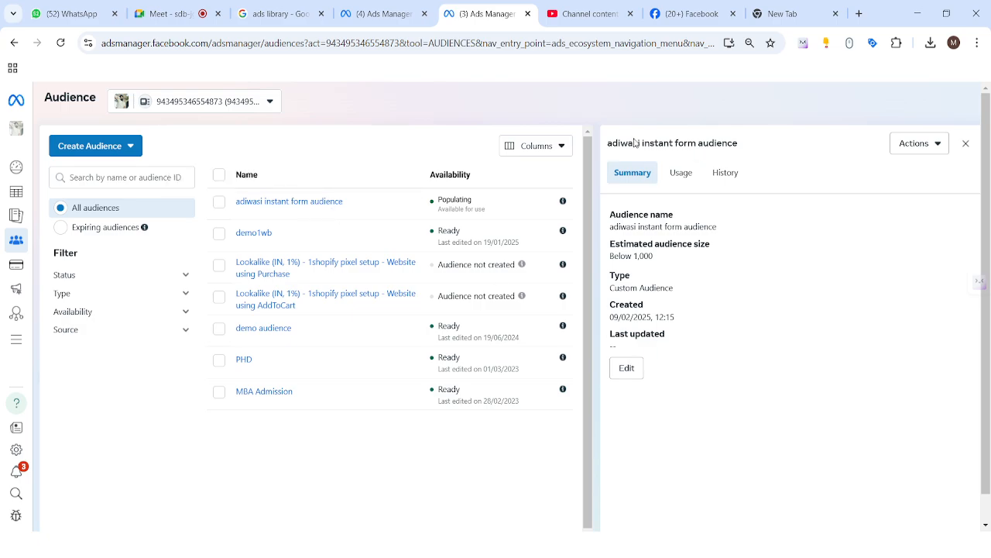
Edit the new audience to set its retention to 60 days and update it
left_click_drag(612, 143, 710, 144)
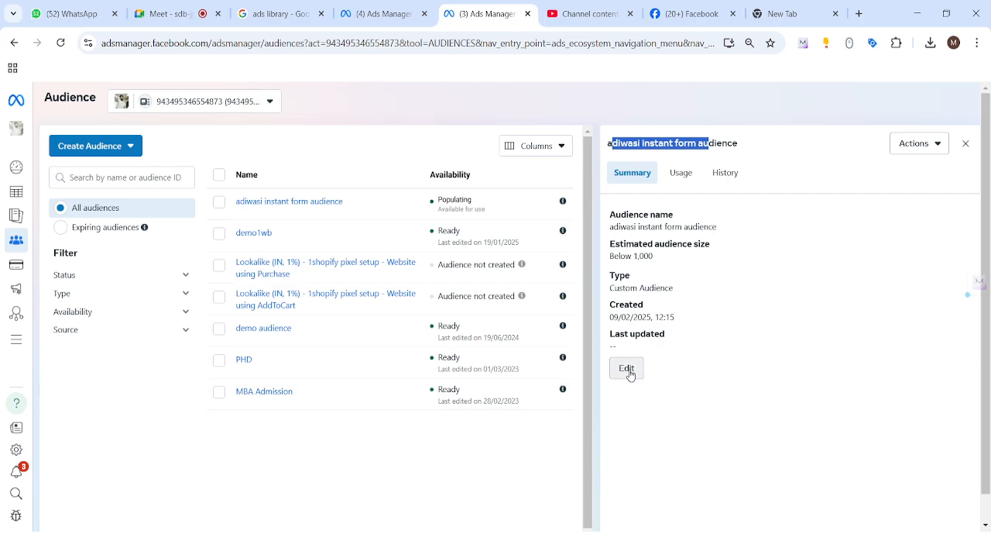
left_click(628, 369)
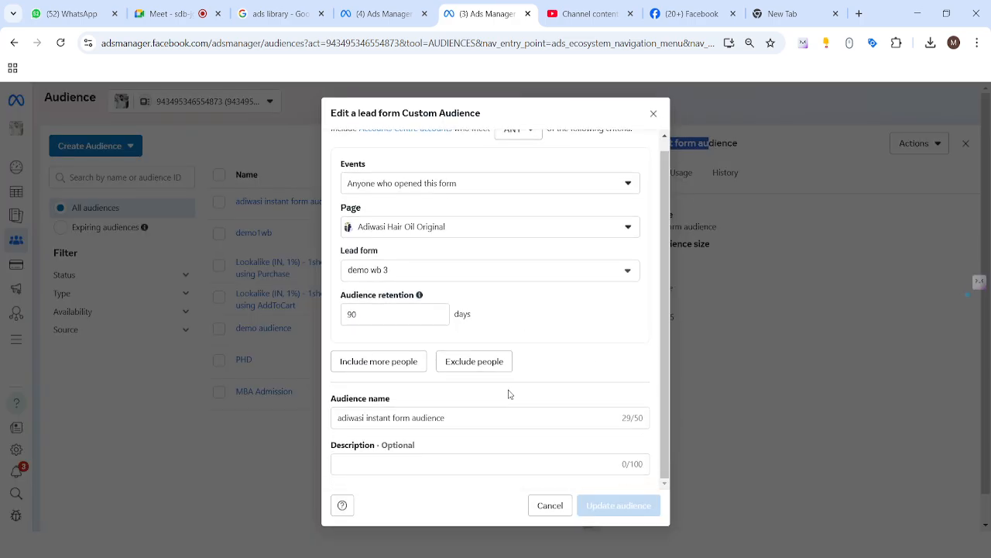
scroll(509, 395, "up", 1)
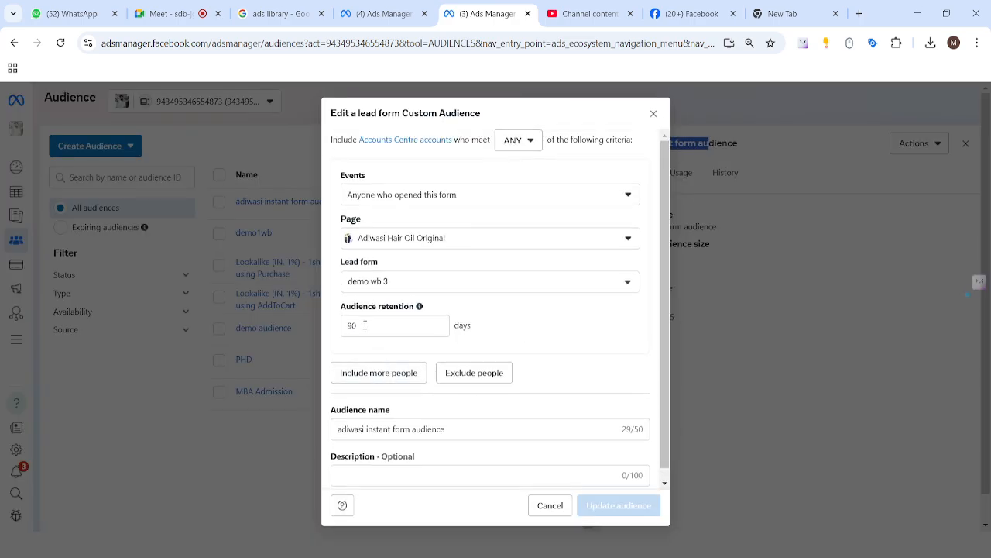
left_click_drag(365, 325, 335, 326)
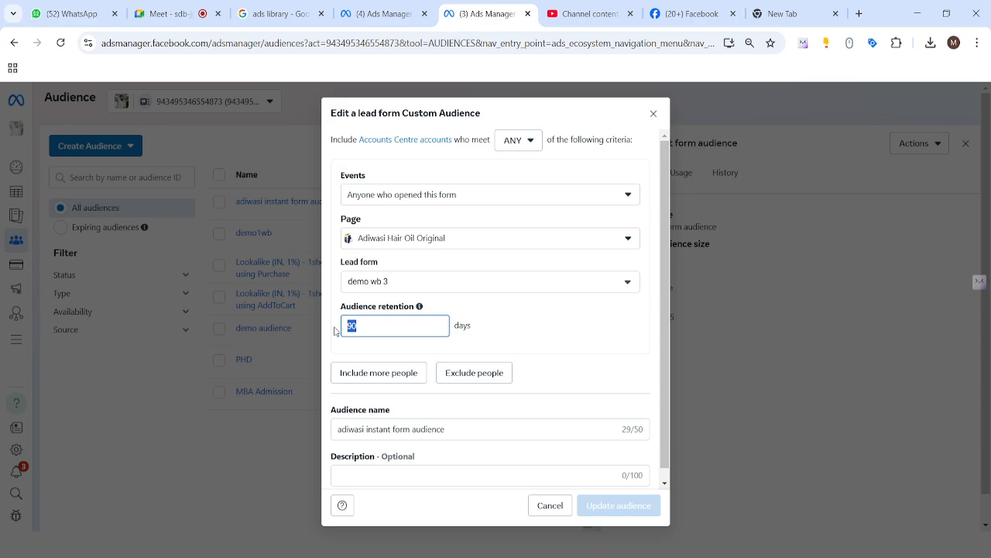
type("6")
left_click(498, 334)
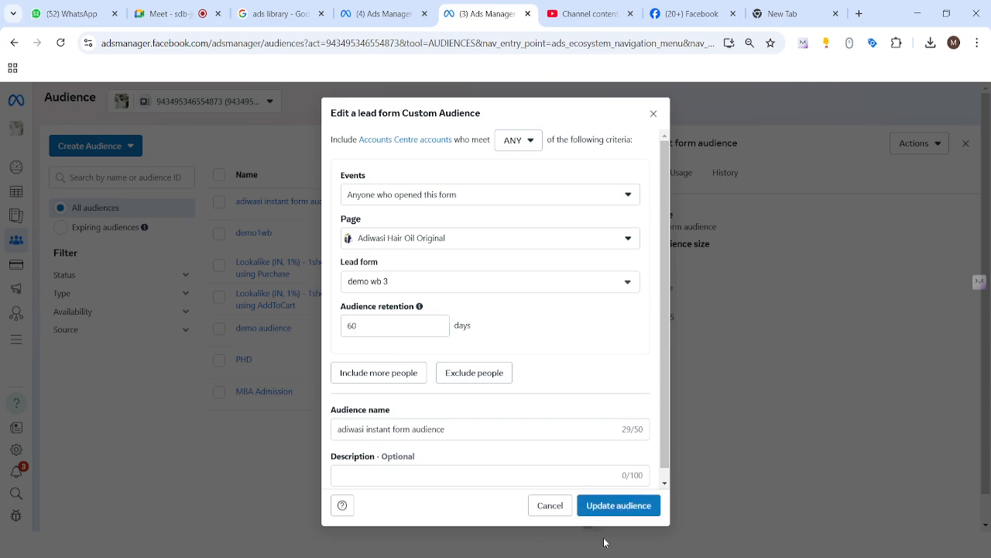
left_click(631, 505)
left_click(635, 276)
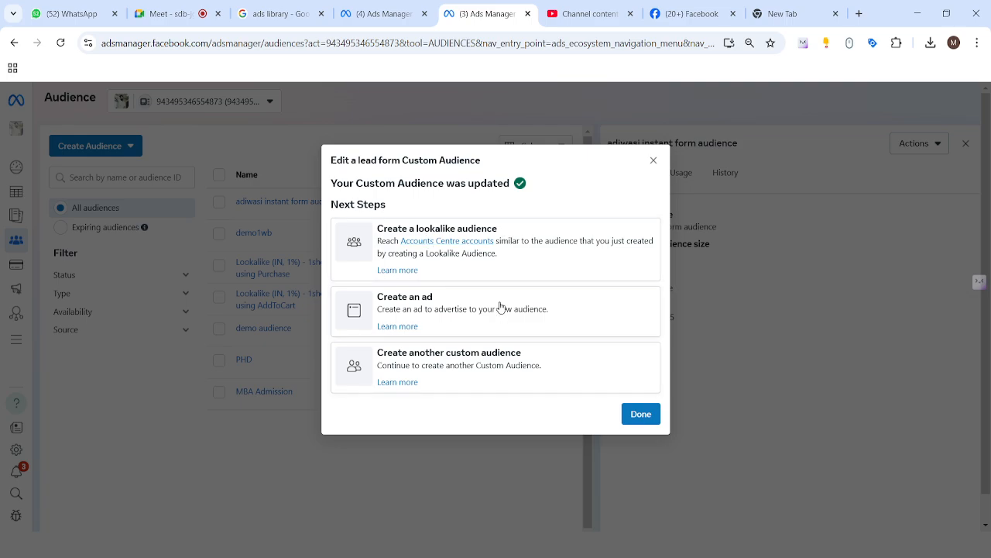
Start a lookalike audience with adiwasi instant form audience as the source and review the source options
left_click(448, 234)
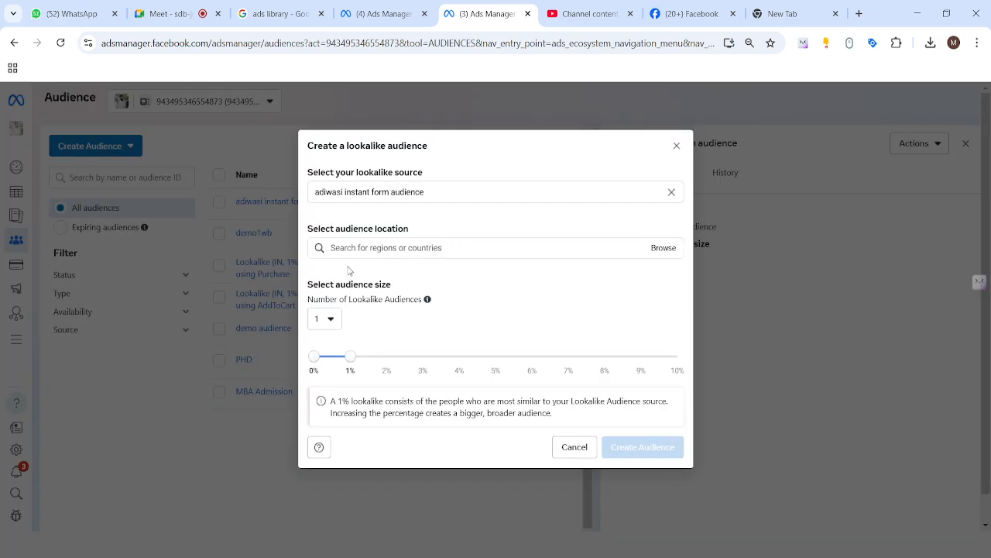
left_click_drag(430, 190, 311, 203)
left_click(373, 213)
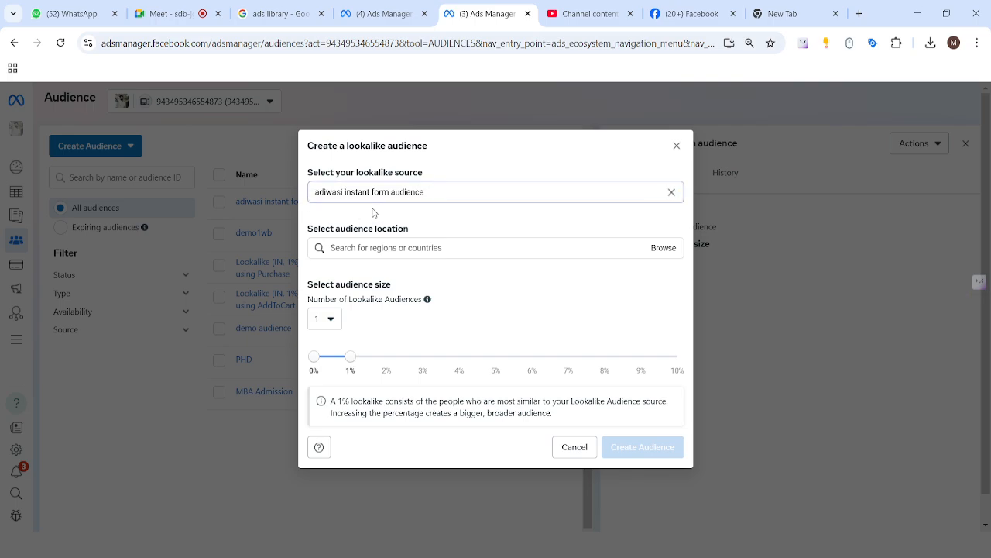
left_click(401, 252)
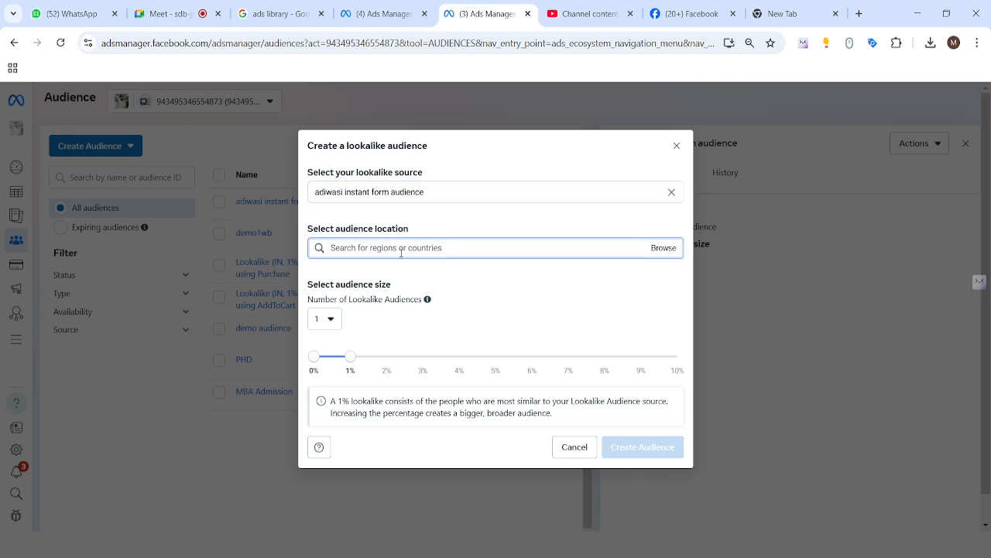
left_click(425, 194)
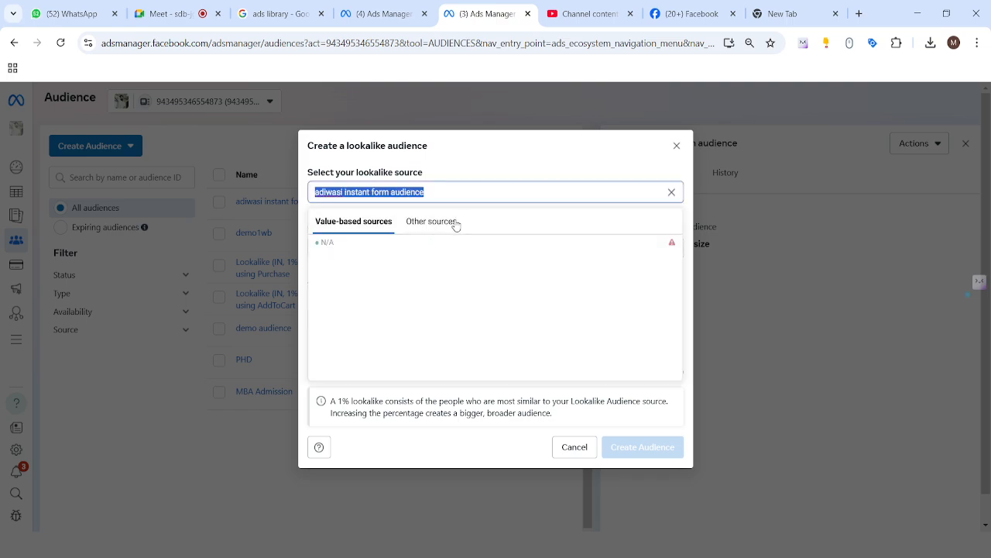
left_click(645, 171)
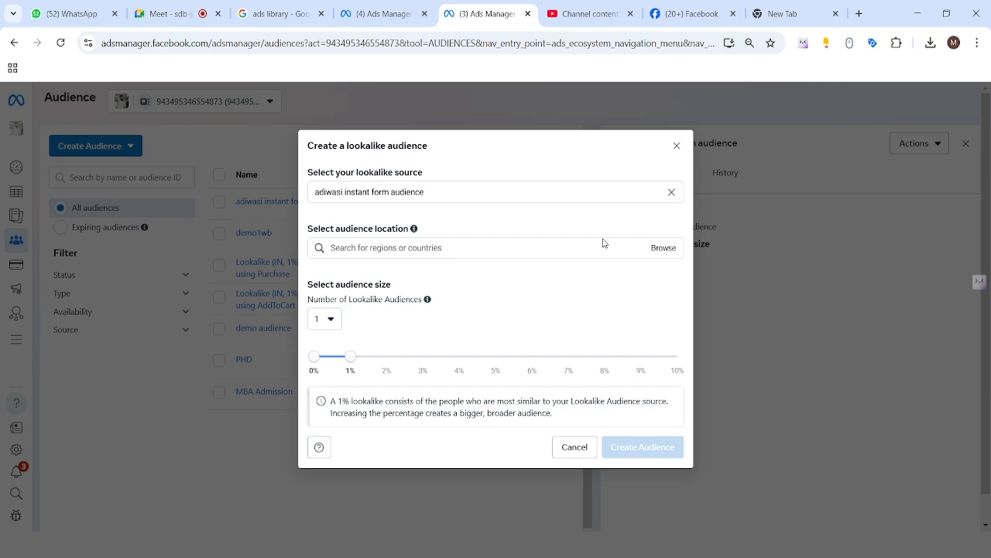
Set the lookalike audience location to India
left_click(435, 248)
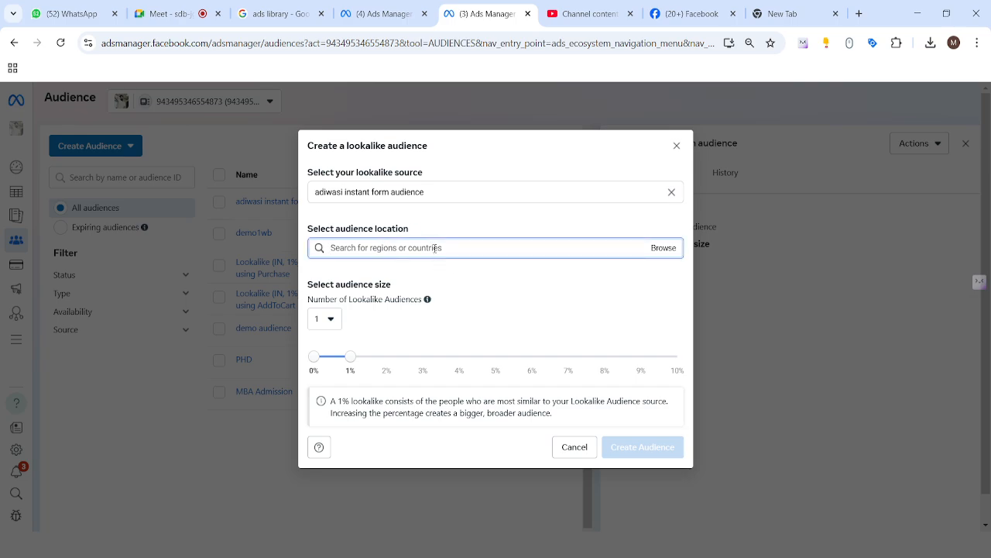
type("india")
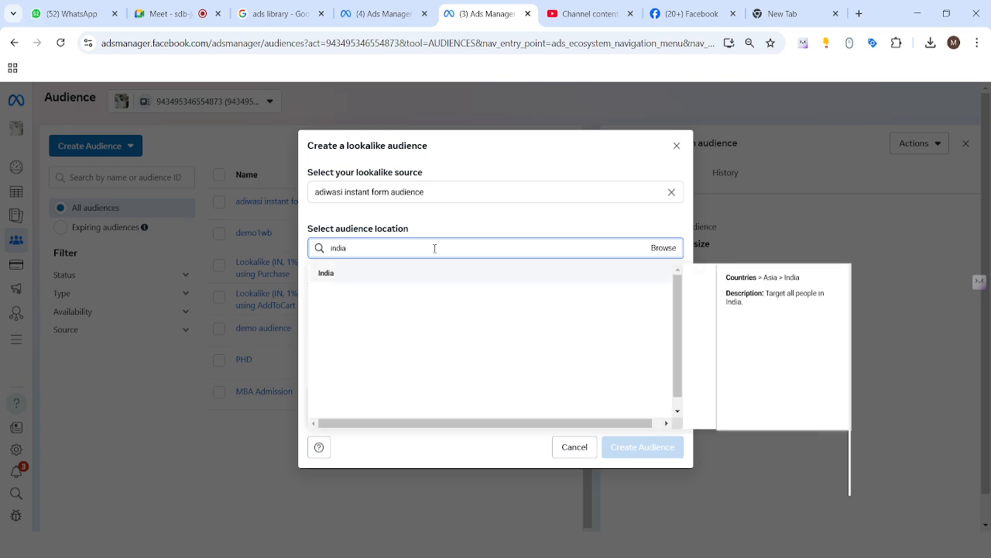
left_click(441, 277)
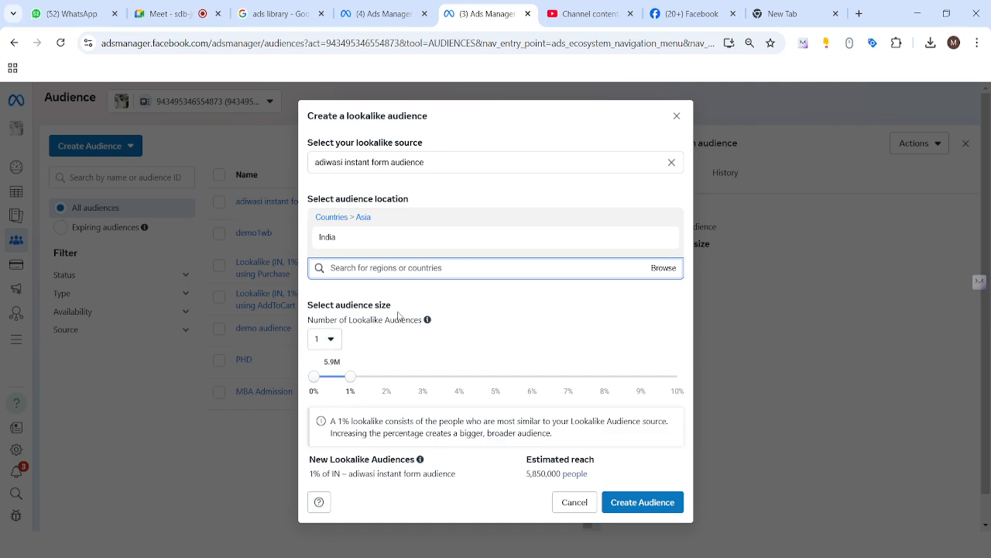
Try lookalike sizes up to 6%, return the size to 1% and create the lookalike audience
left_click_drag(306, 319, 420, 320)
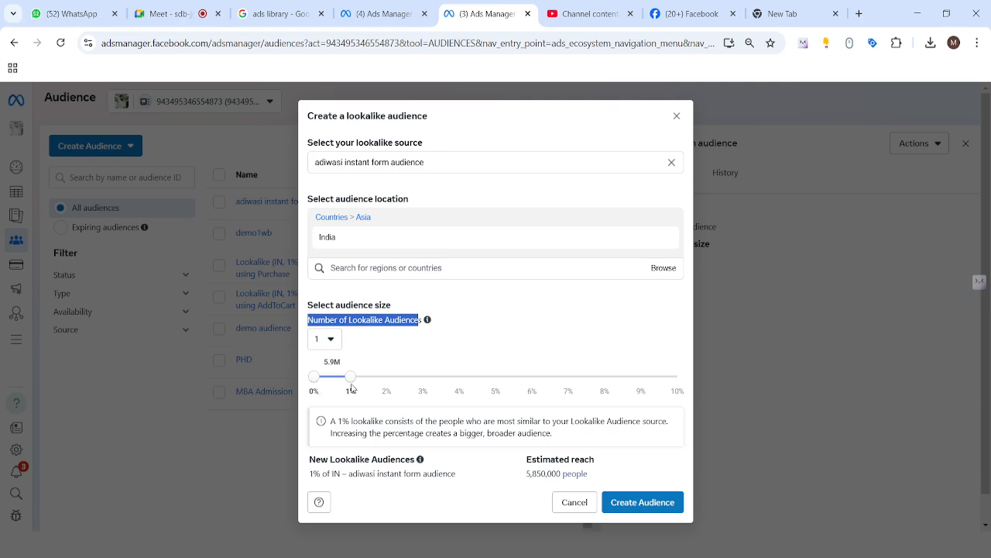
left_click_drag(351, 378, 455, 381)
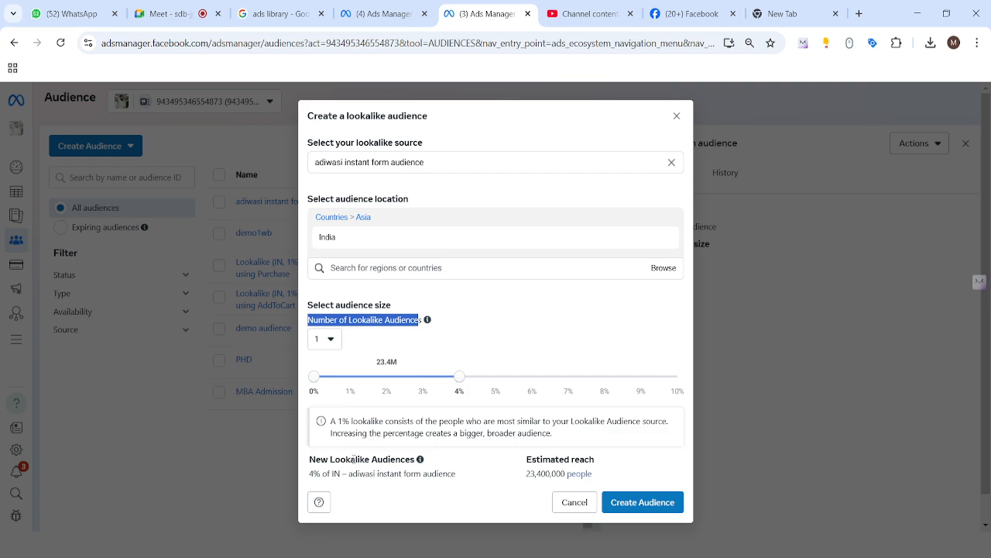
left_click_drag(526, 475, 600, 476)
left_click_drag(459, 377, 532, 378)
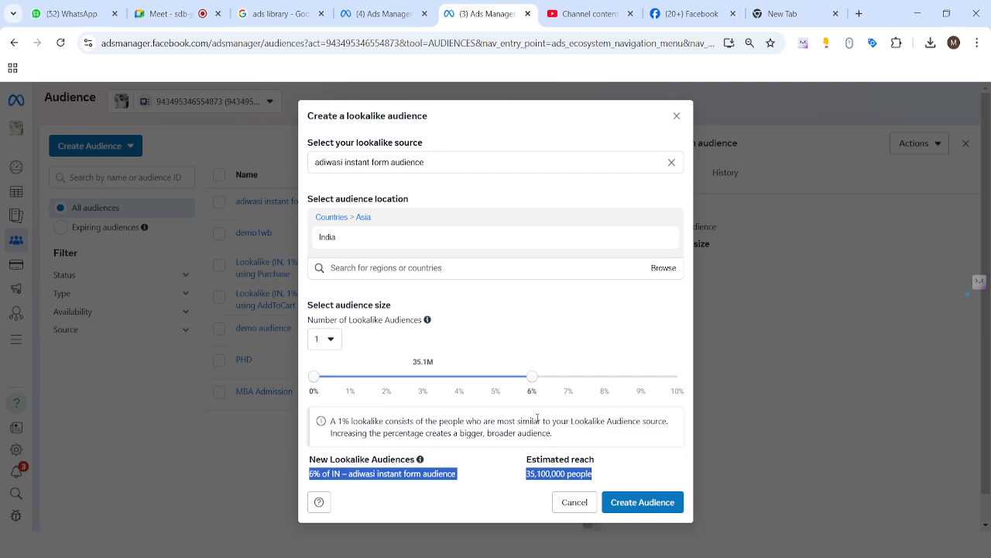
left_click(533, 388)
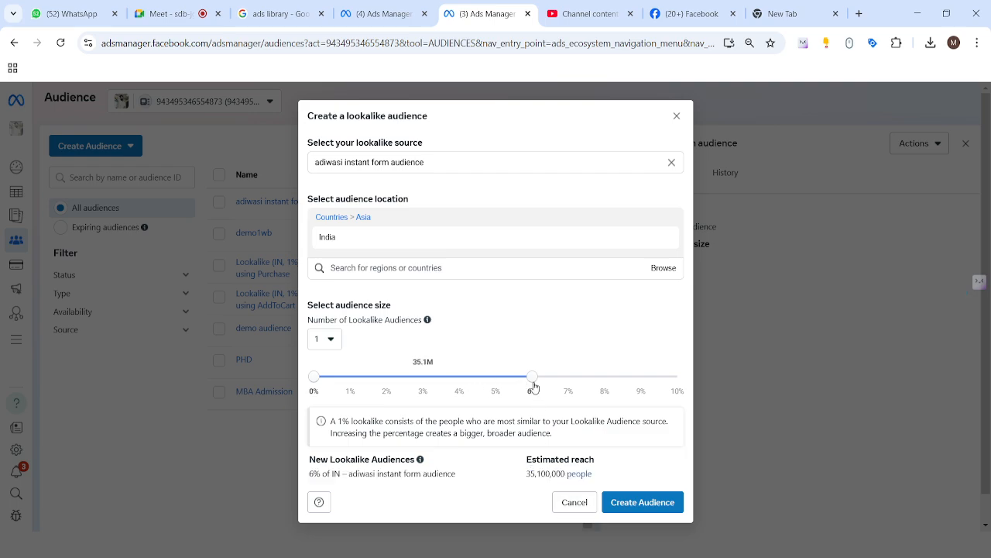
left_click_drag(532, 377, 353, 388)
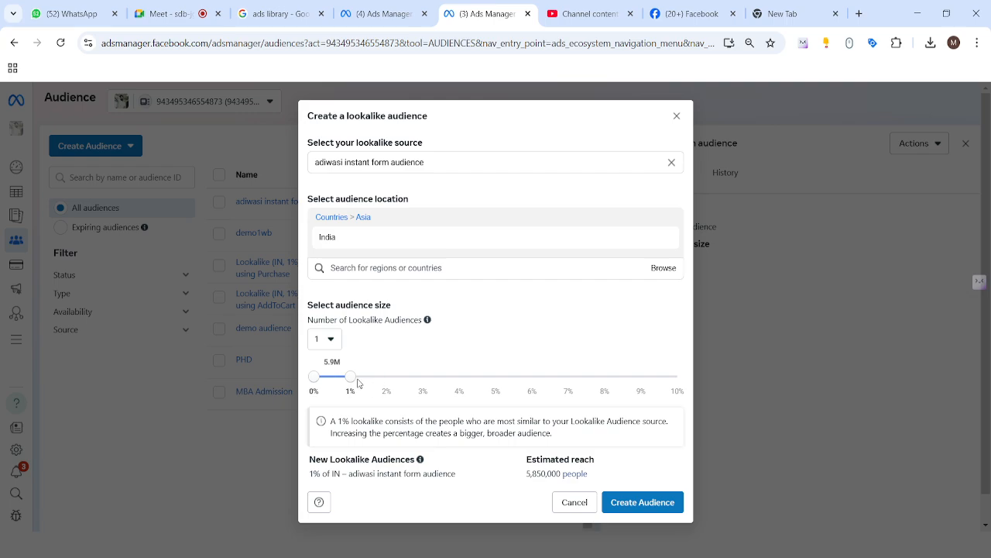
left_click_drag(366, 383, 387, 378)
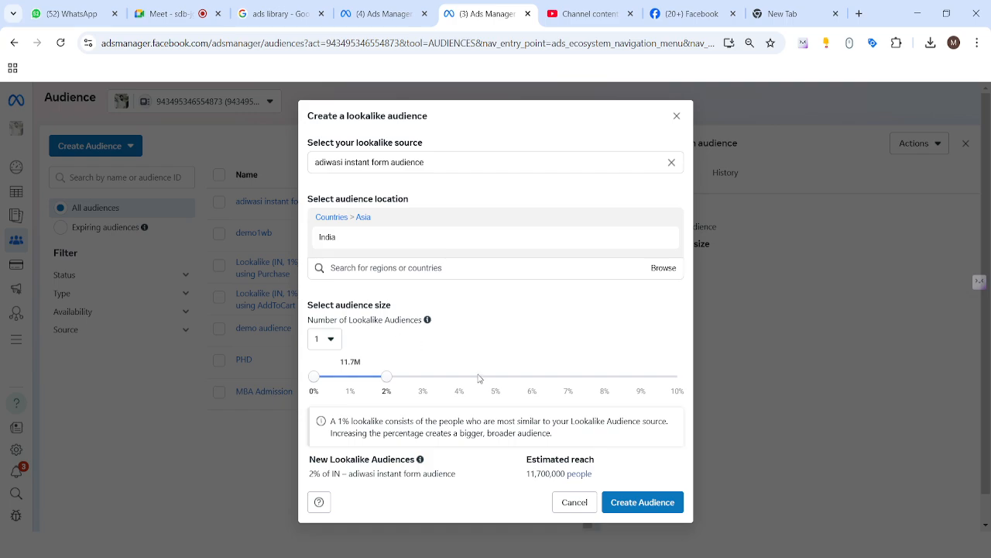
left_click_drag(457, 376, 370, 398)
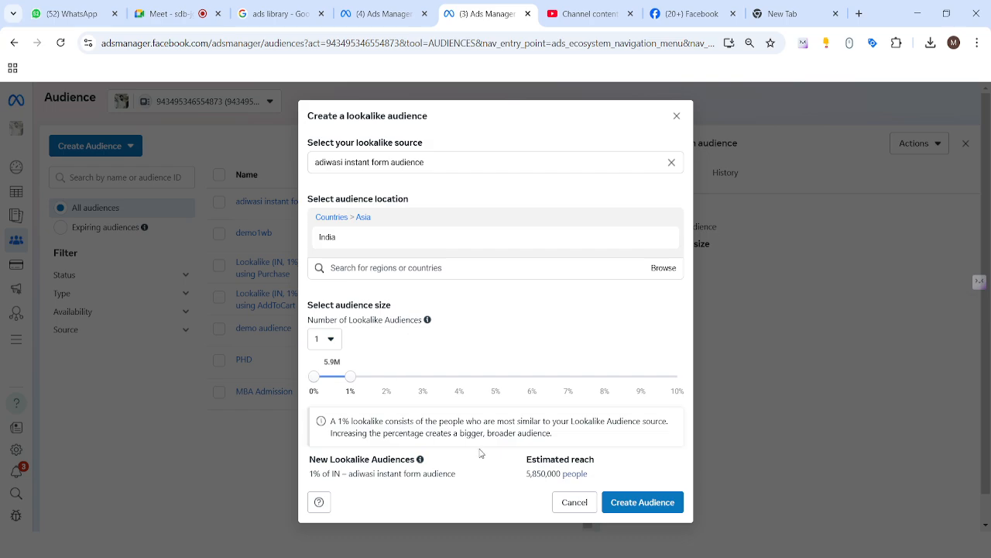
left_click(651, 503)
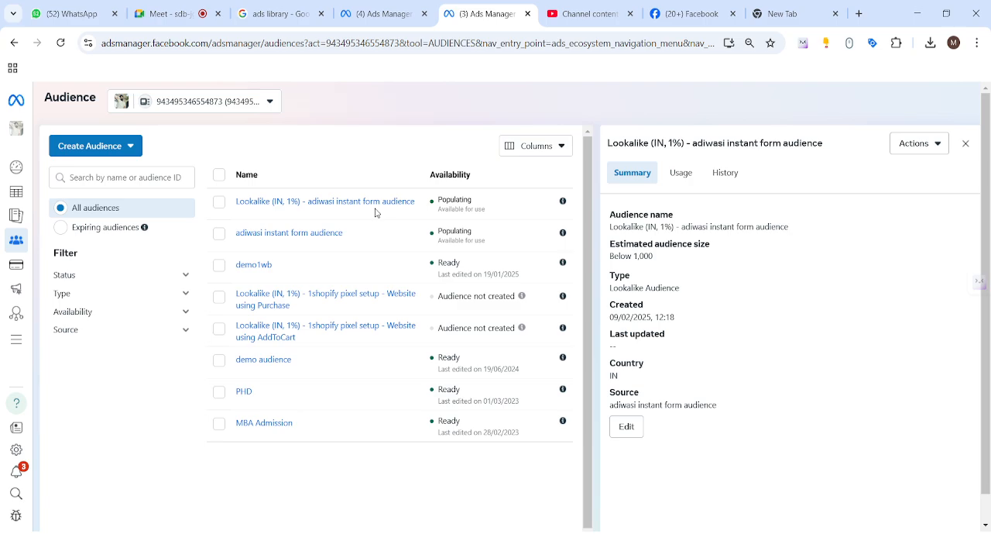
Start a custom audience from a customer list and agree to add the ad account to a business
left_click(112, 154)
left_click(119, 174)
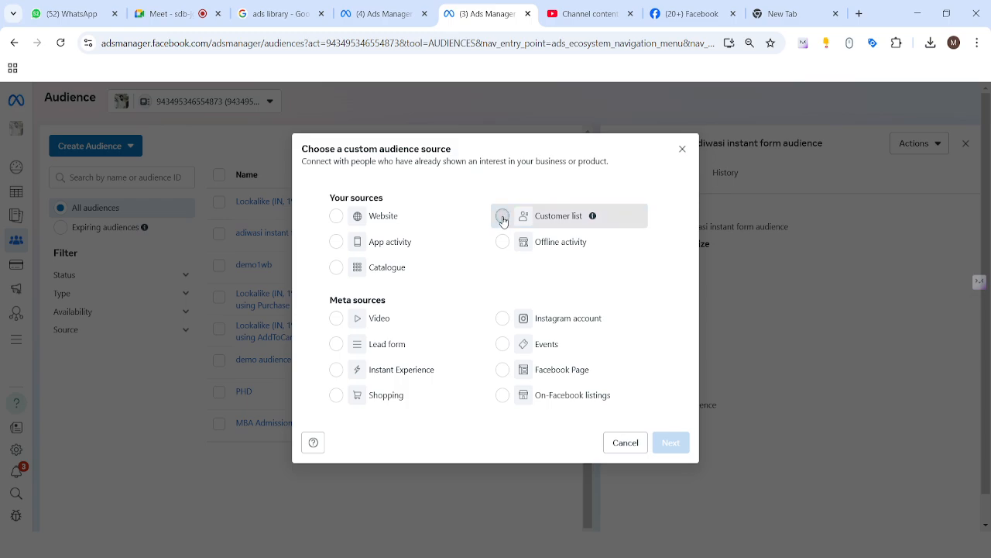
left_click(502, 219)
left_click(671, 442)
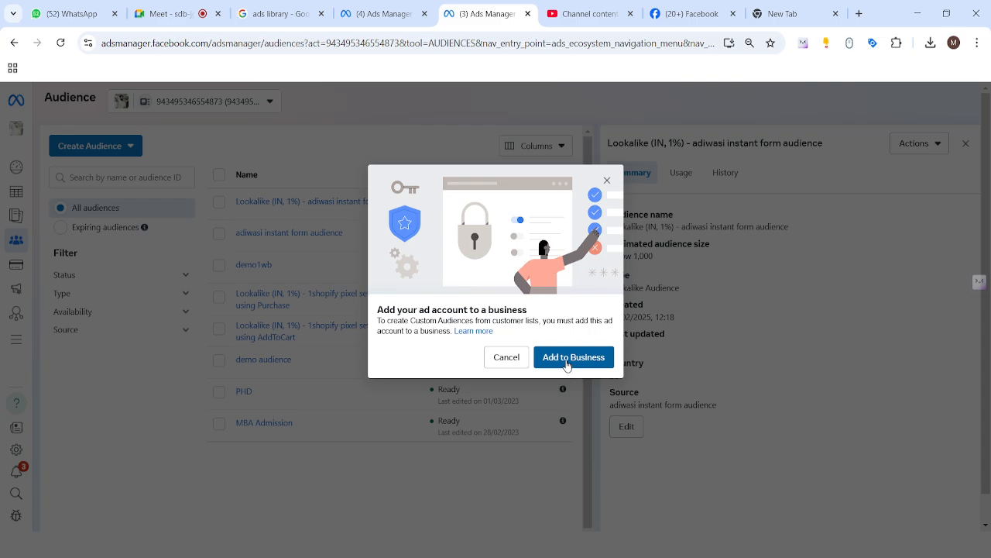
left_click(567, 357)
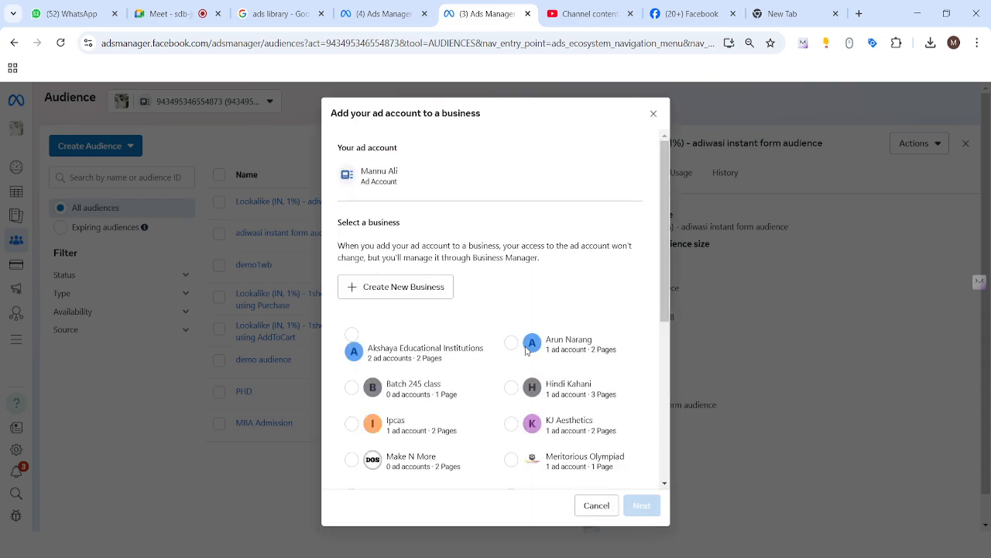
Browse the list of businesses available for the ad account
scroll(433, 313, "down", 1)
scroll(449, 311, "up", 1)
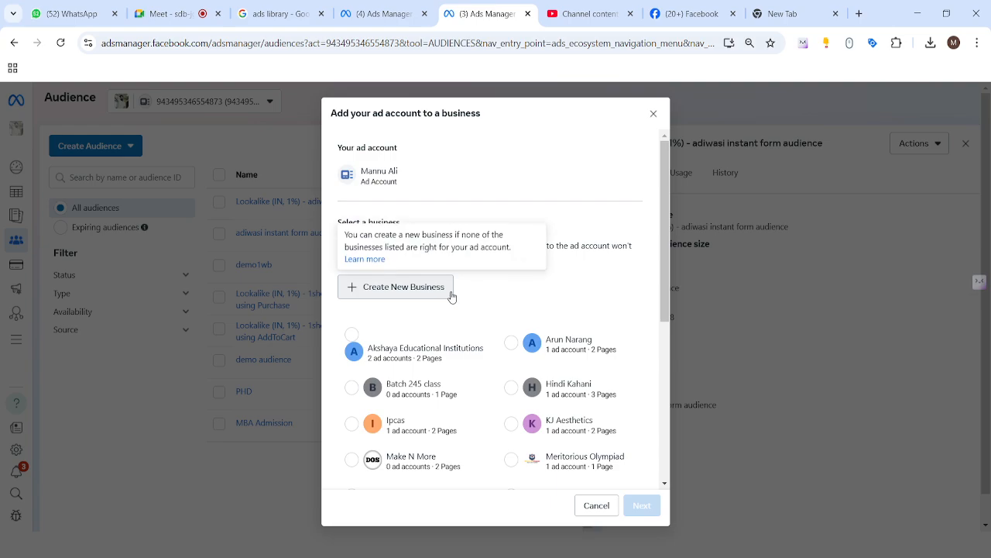
scroll(491, 308, "down", 3)
scroll(554, 329, "down", 1)
scroll(465, 294, "up", 4)
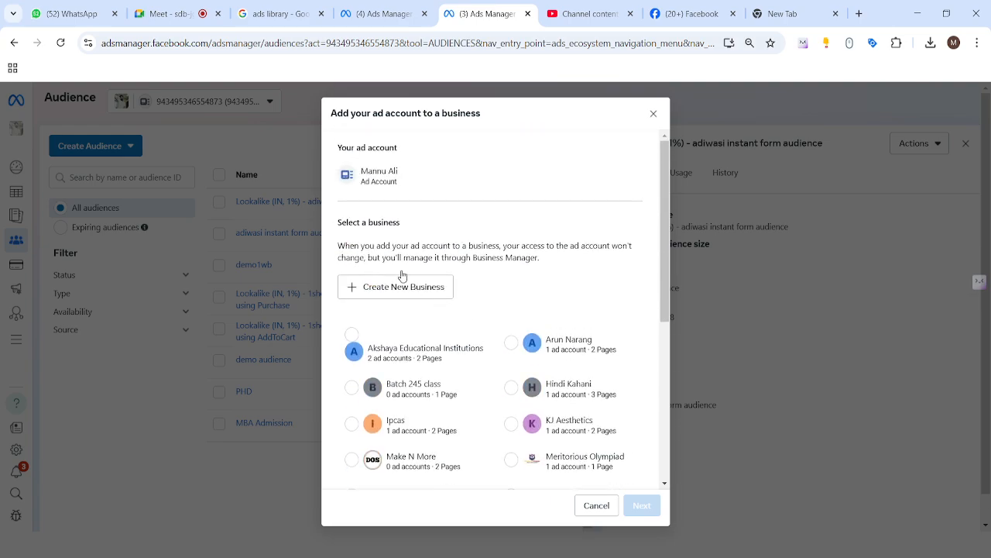
scroll(482, 292, "down", 1)
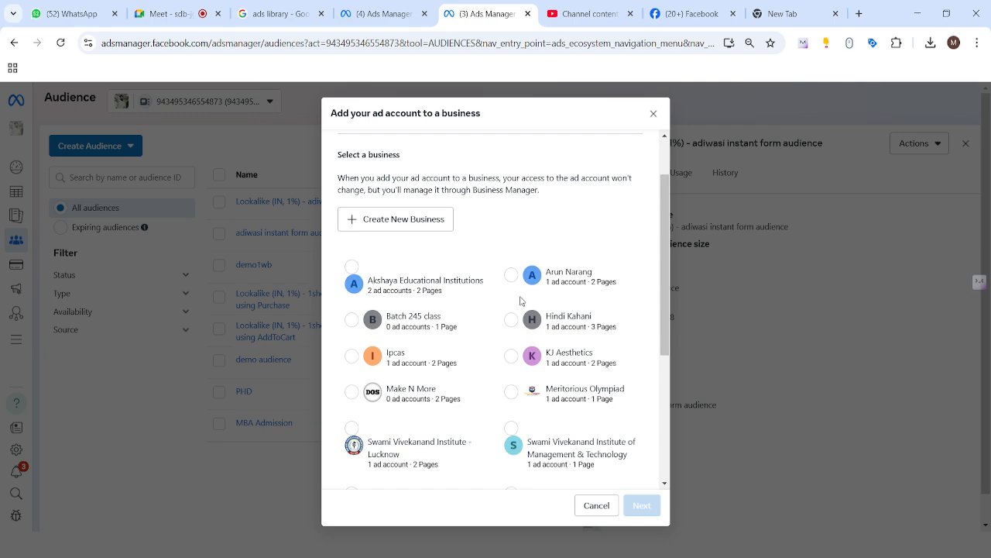
scroll(498, 331, "down", 1)
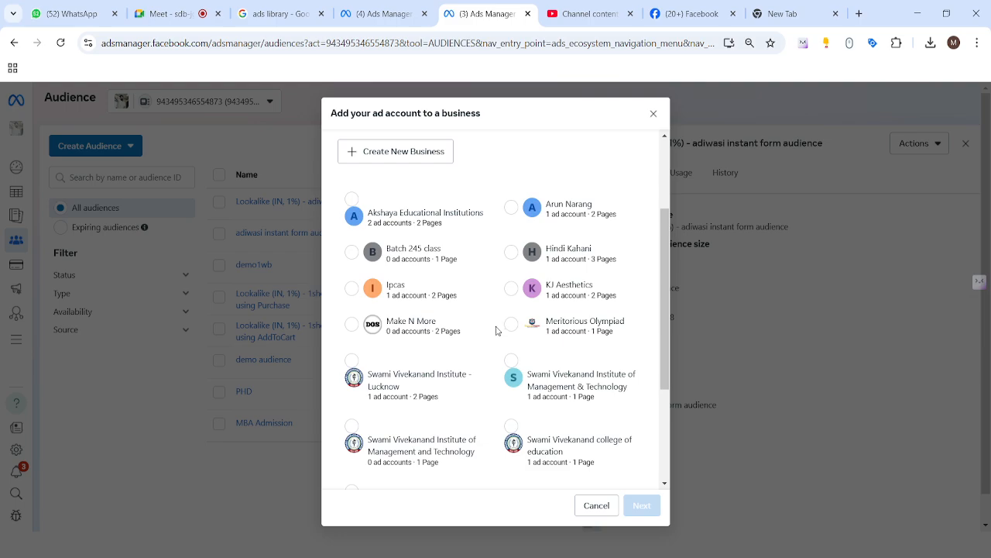
scroll(497, 330, "down", 3)
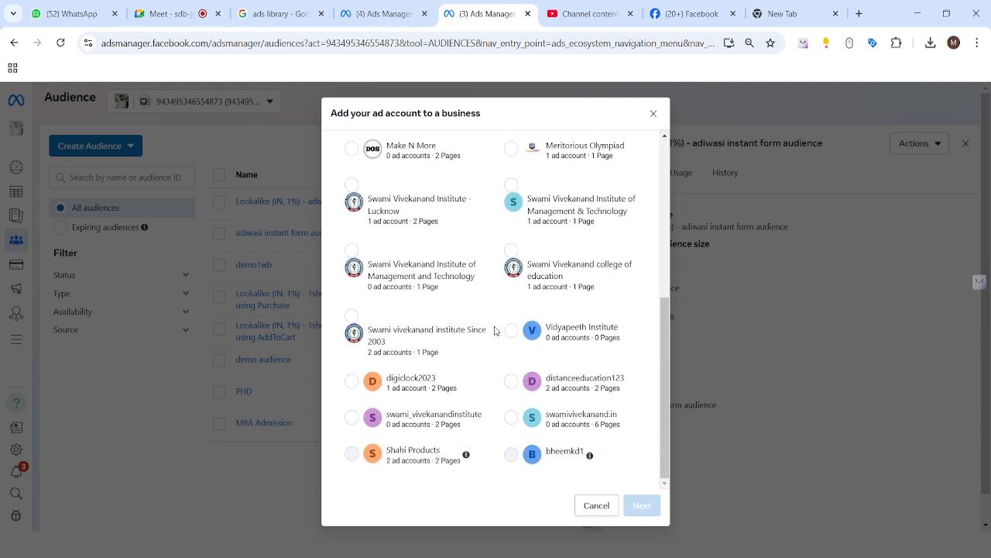
scroll(495, 331, "up", 3)
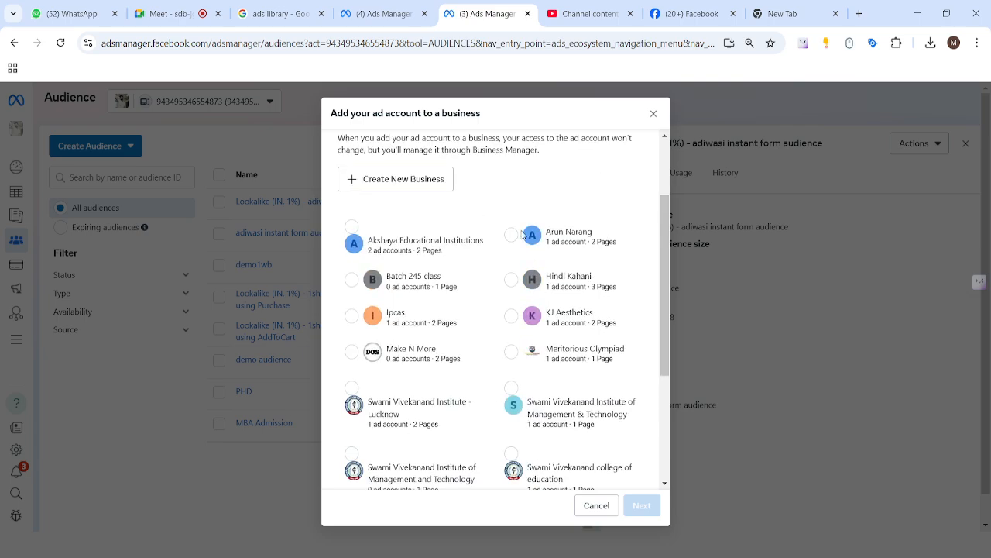
Try to add the ad account to the Hindi Kahani business, then cancel and close the dialog
left_click(512, 278)
scroll(520, 321, "up", 2)
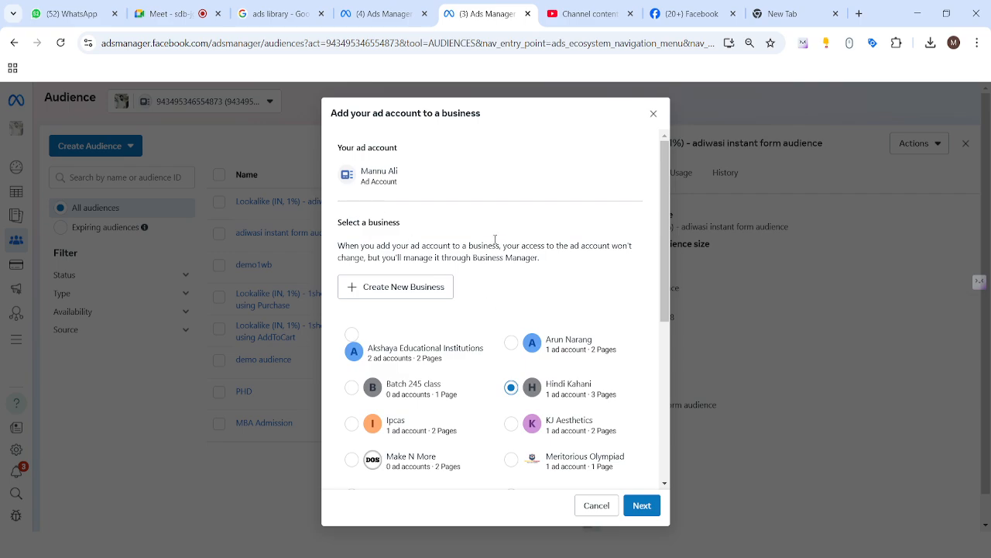
scroll(496, 242, "down", 2)
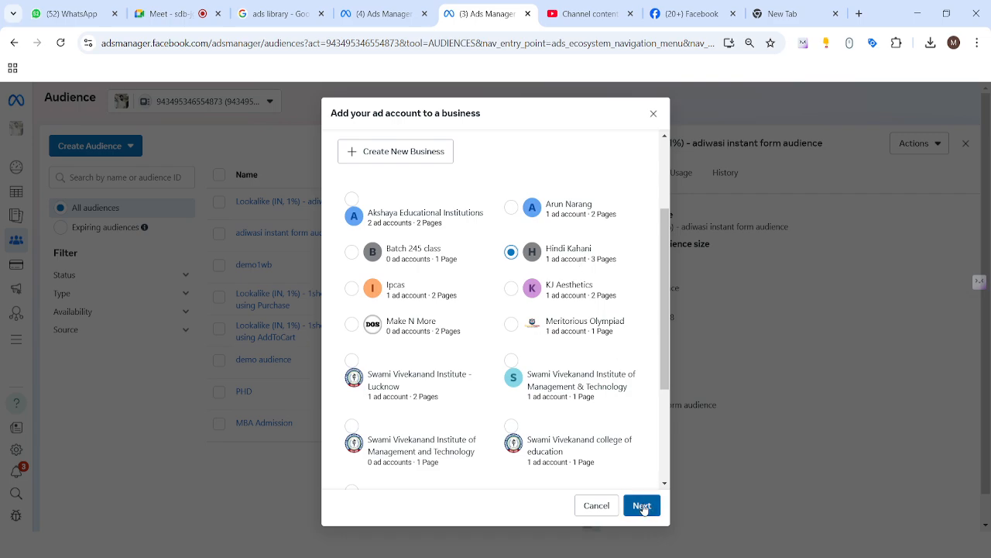
left_click(642, 506)
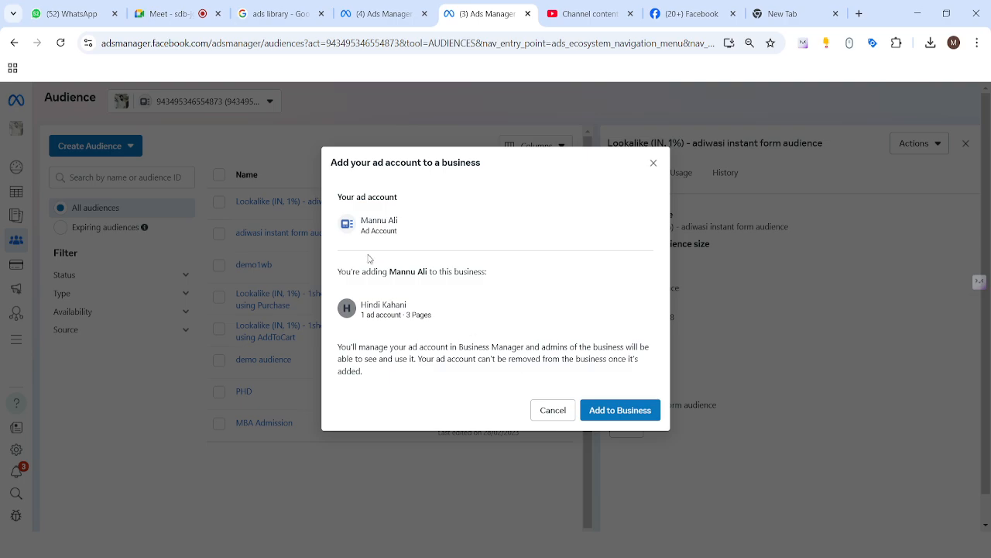
left_click(622, 412)
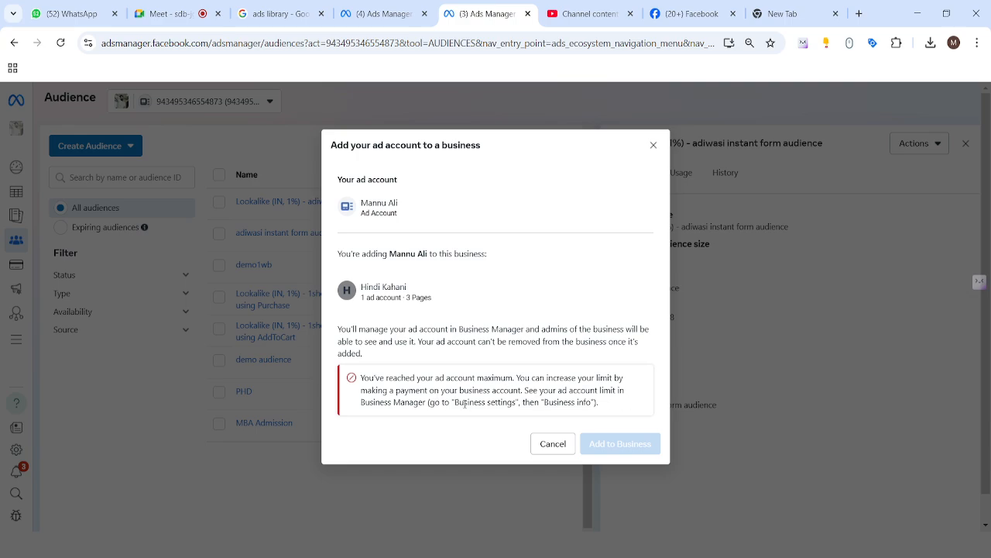
left_click(548, 448)
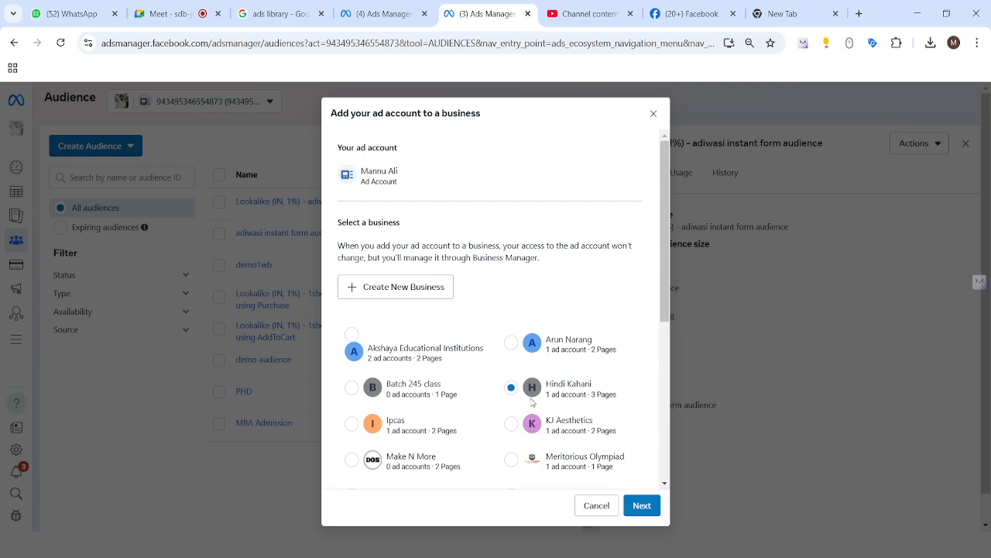
scroll(491, 297, "down", 5)
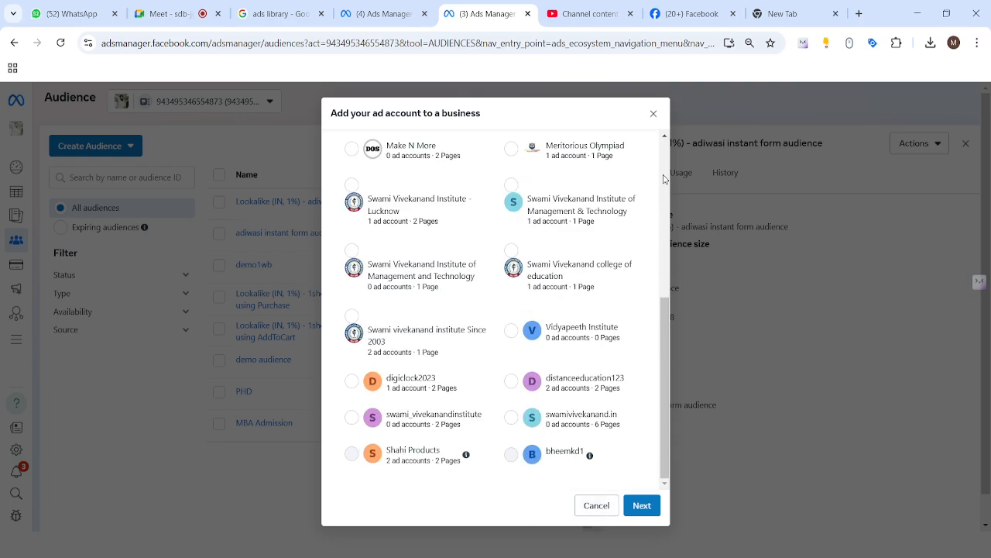
left_click(653, 113)
left_click(506, 364)
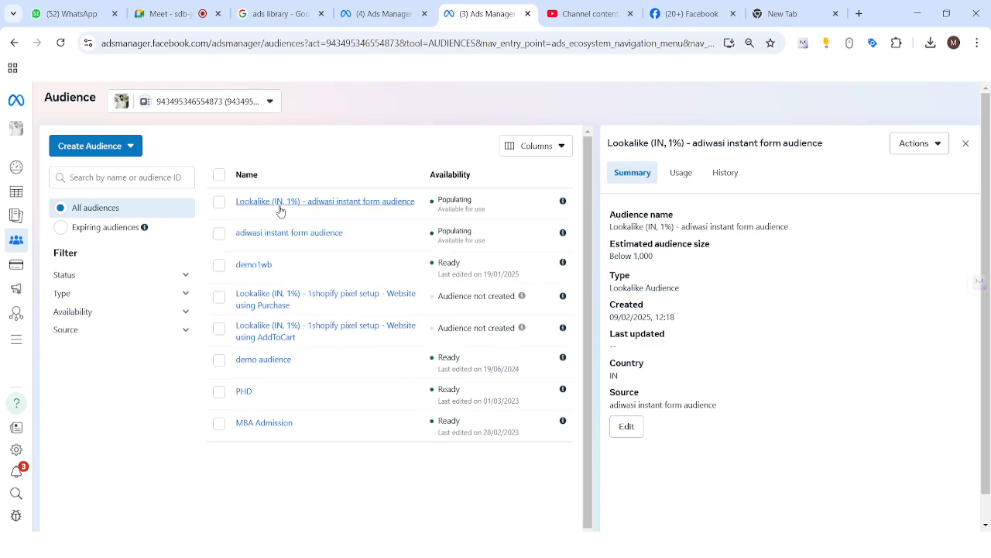
Start a website custom audience from the 1shopify pixel setup source, targeting people who visited specific web pages
left_click(111, 154)
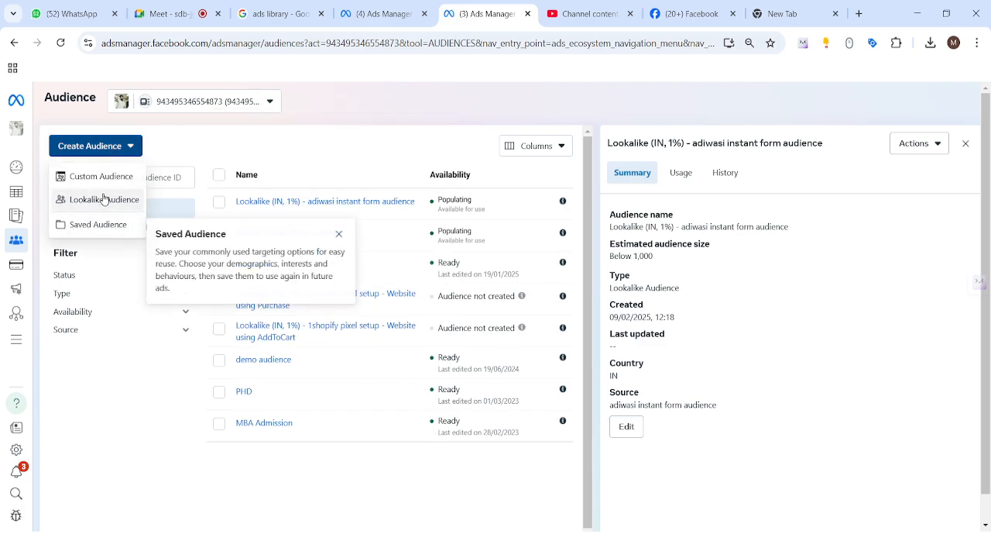
left_click(97, 176)
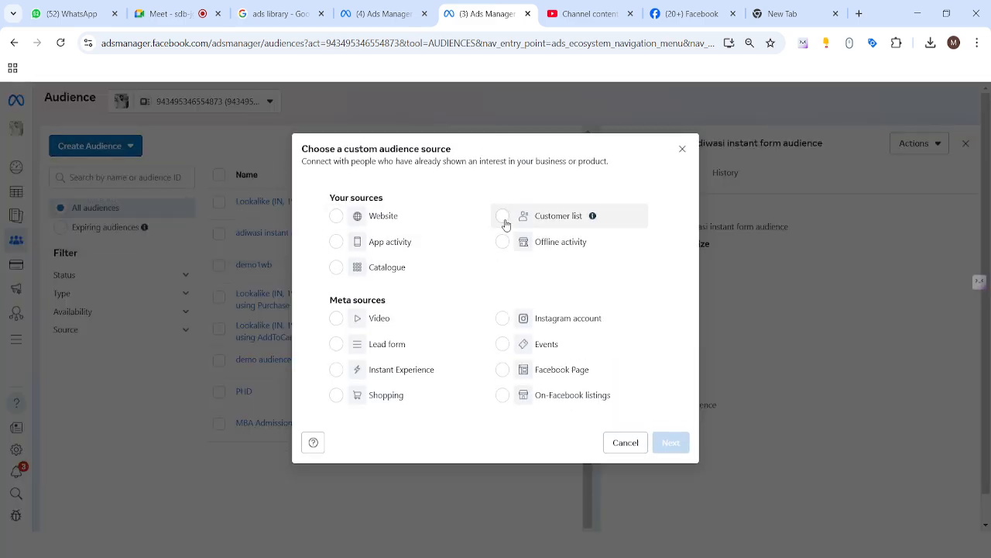
left_click(336, 217)
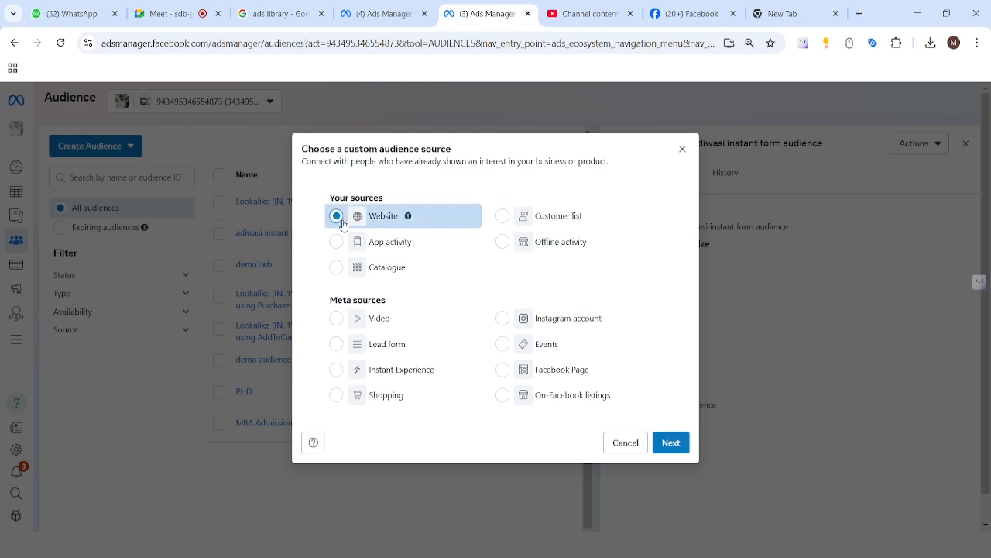
left_click(670, 442)
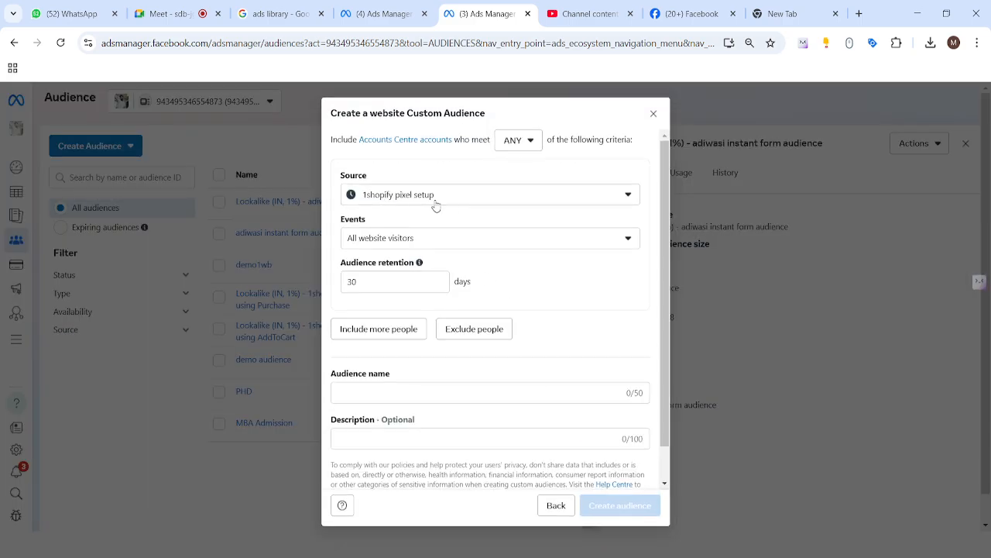
left_click(510, 205)
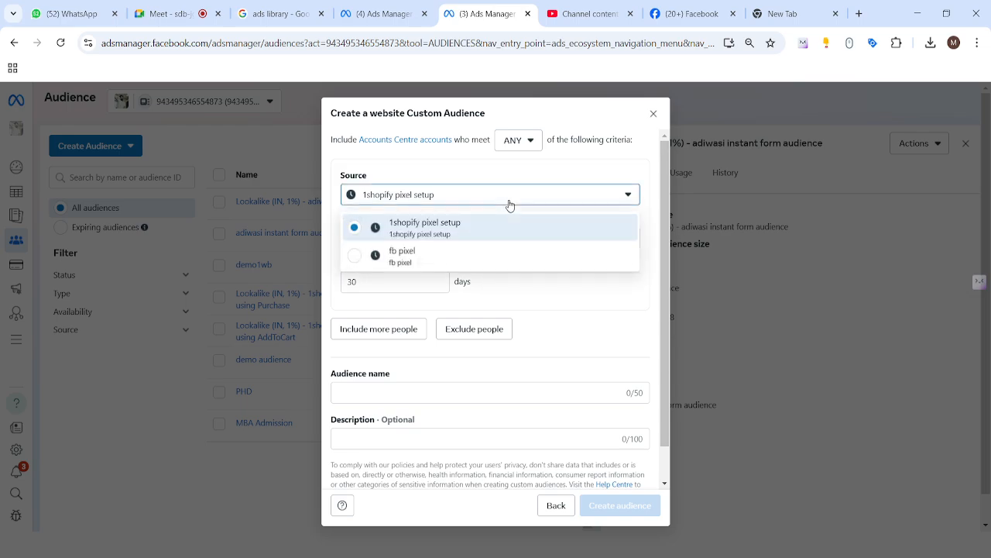
left_click(462, 182)
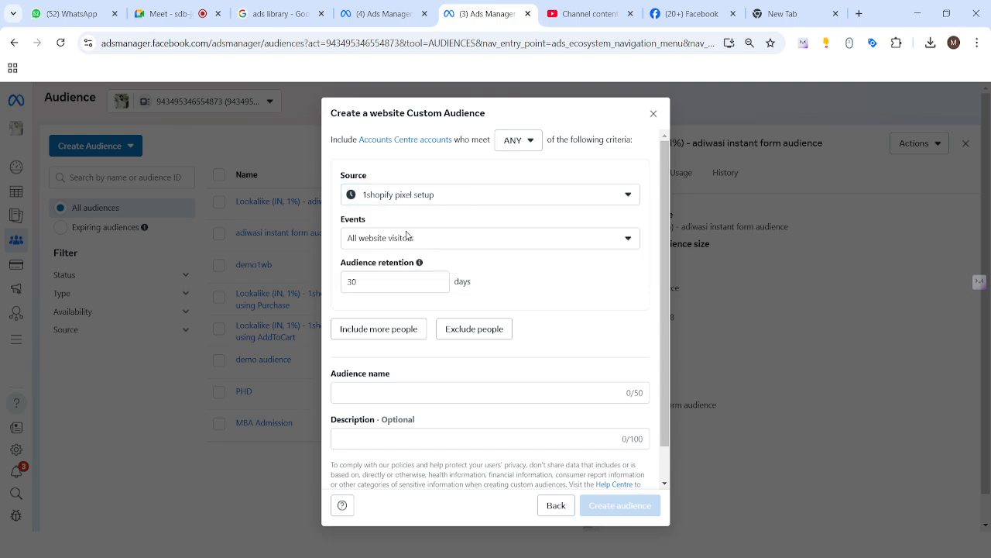
left_click(453, 241)
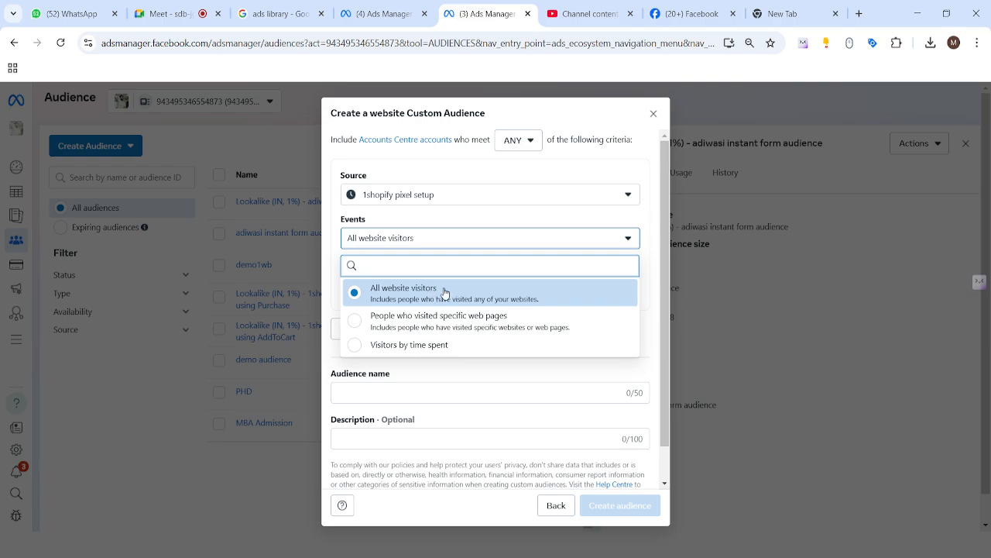
left_click(496, 320)
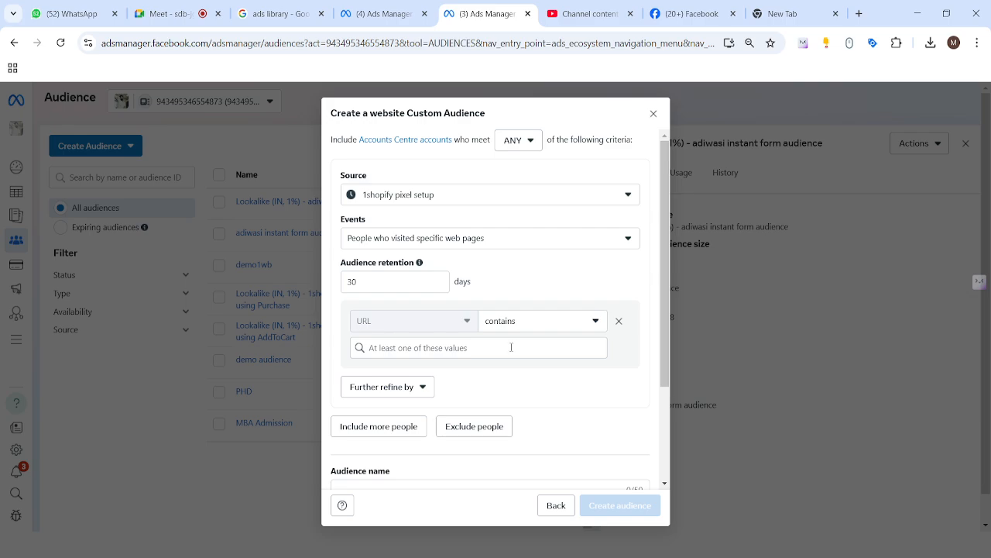
Switch the website audience event to Visitors by time spent, then close the dialog without creating it
left_click(471, 240)
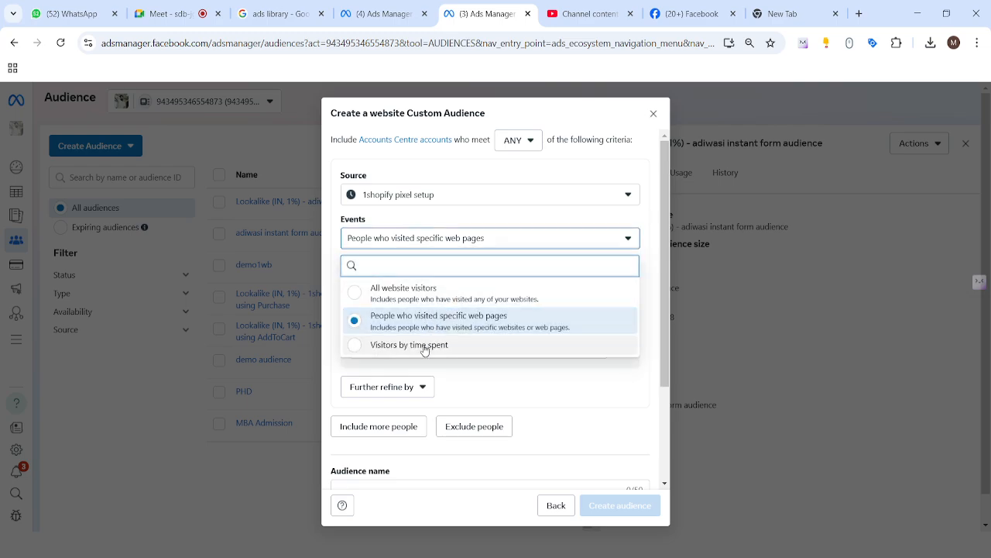
left_click(424, 347)
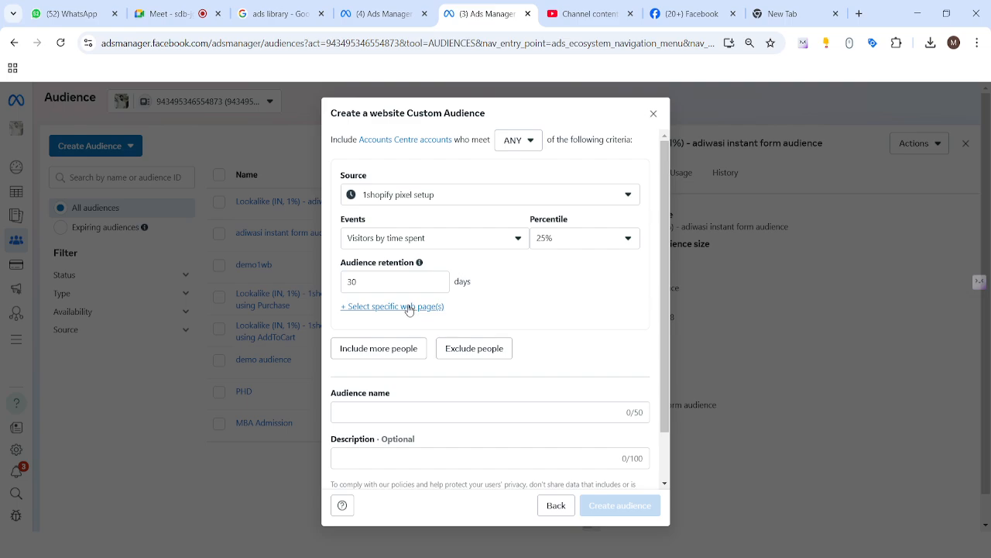
scroll(409, 310, "down", 2)
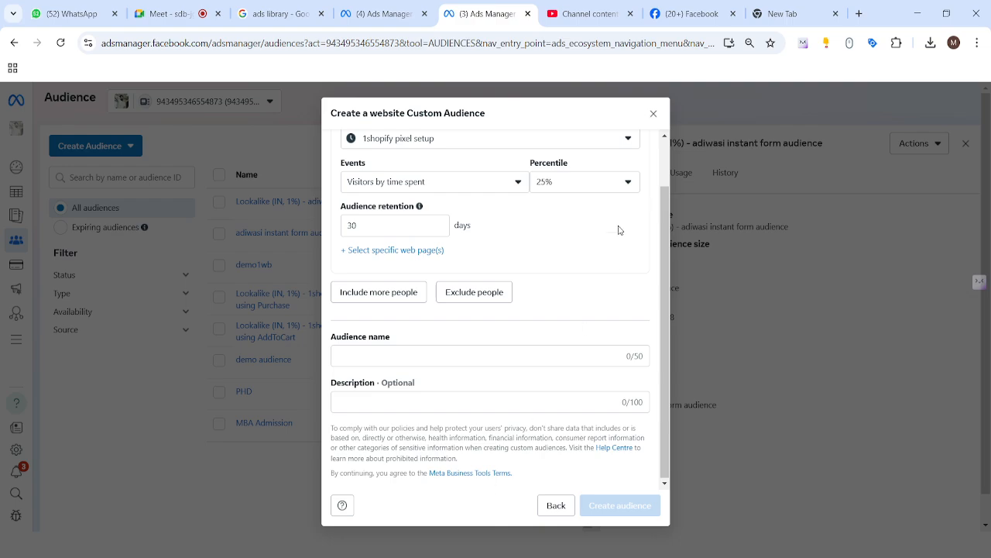
left_click(653, 116)
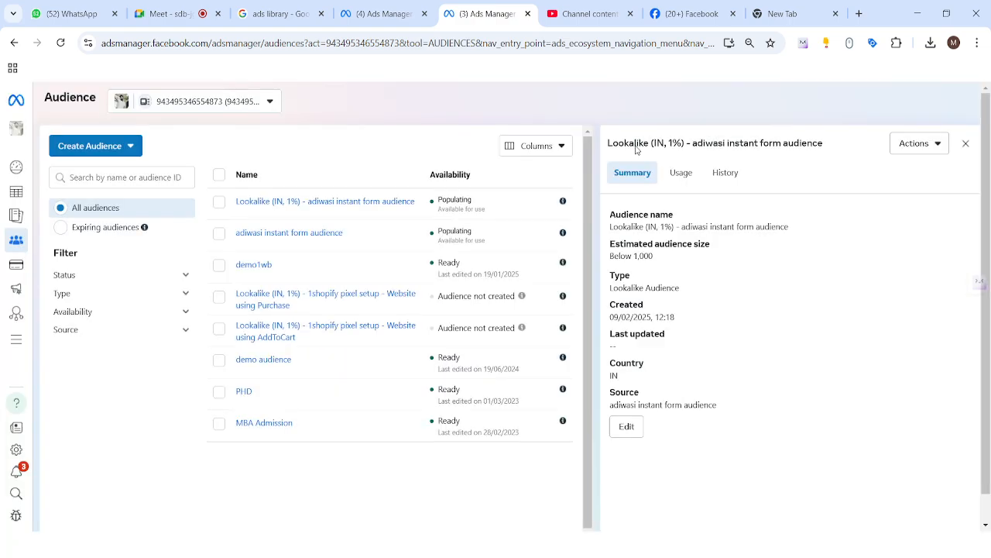
left_click(89, 146)
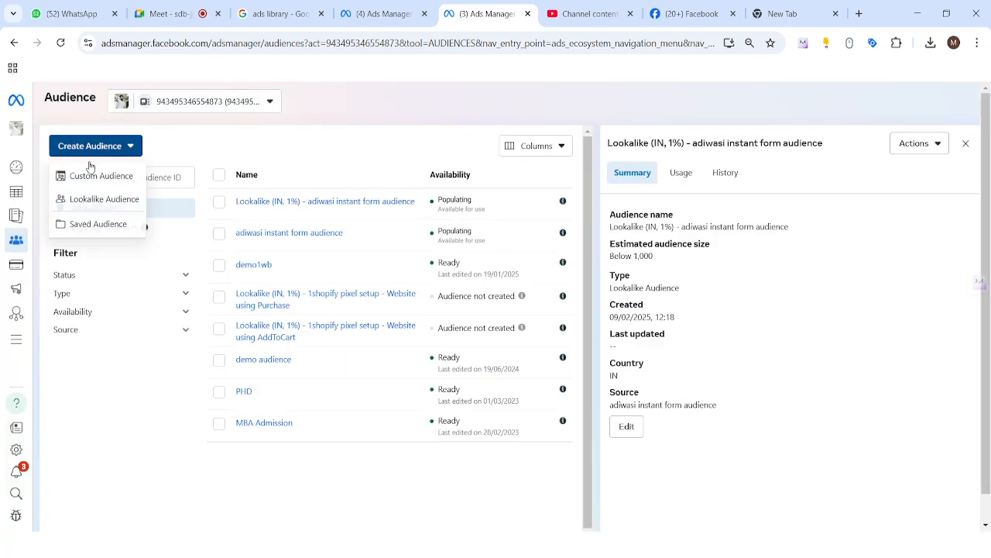
left_click(105, 201)
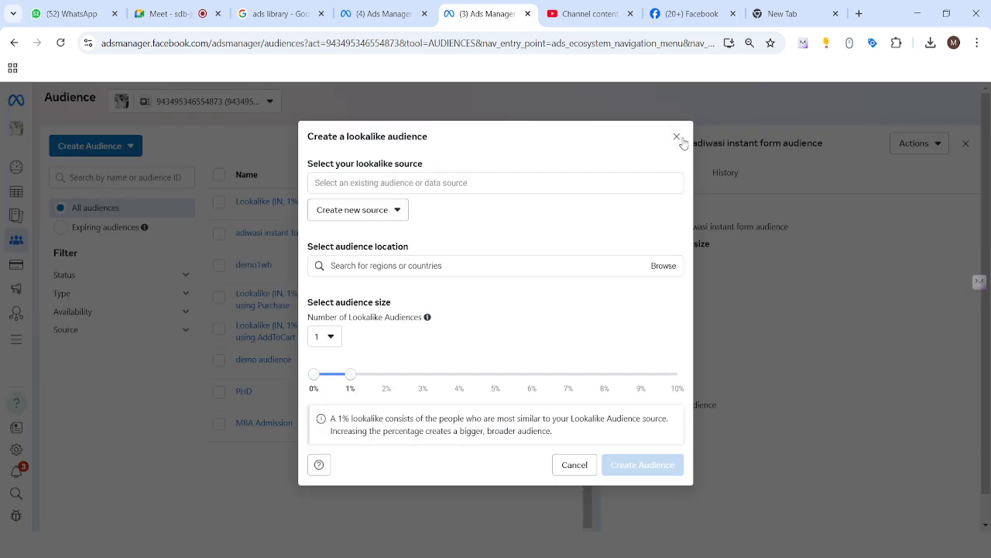
left_click(676, 140)
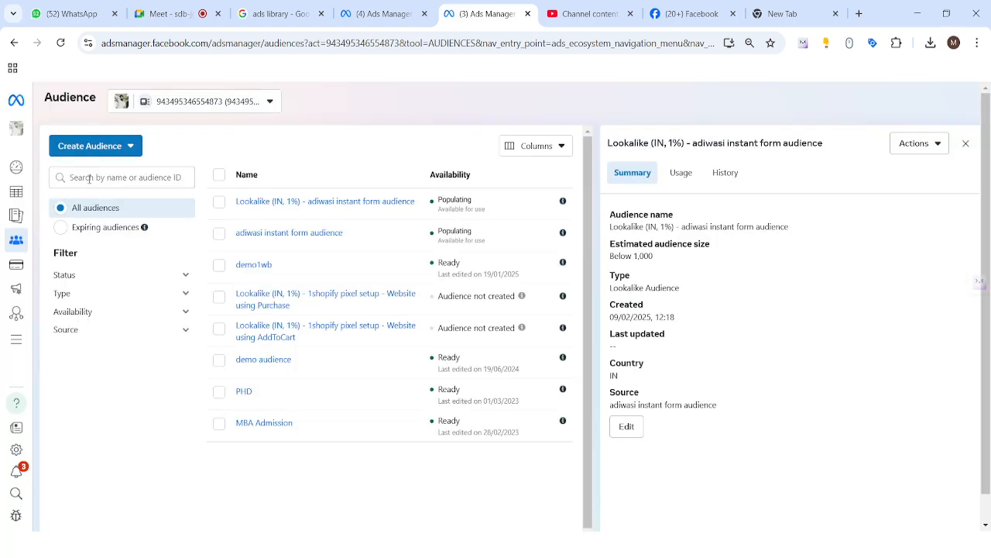
Start a new custom audience with Website as the source
left_click(105, 151)
left_click(93, 178)
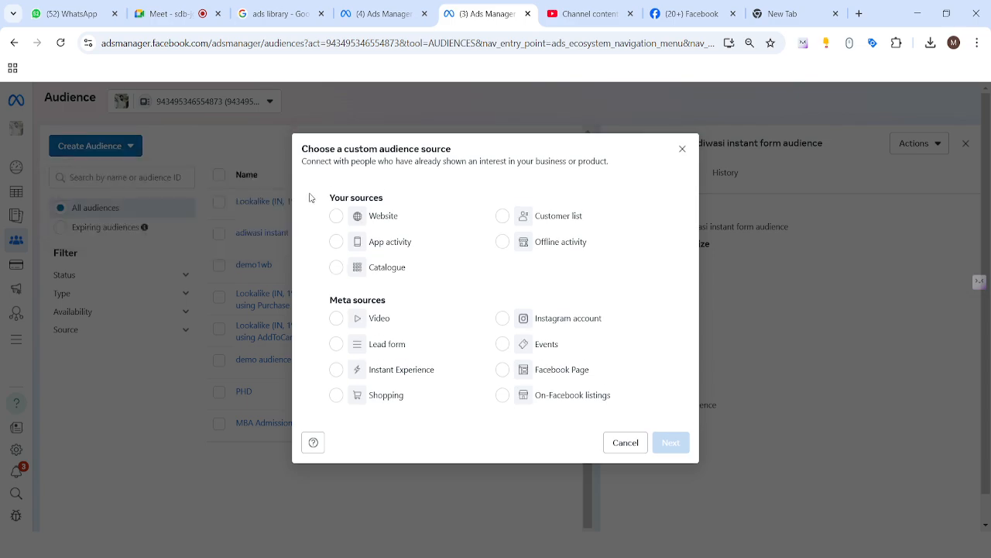
left_click(337, 217)
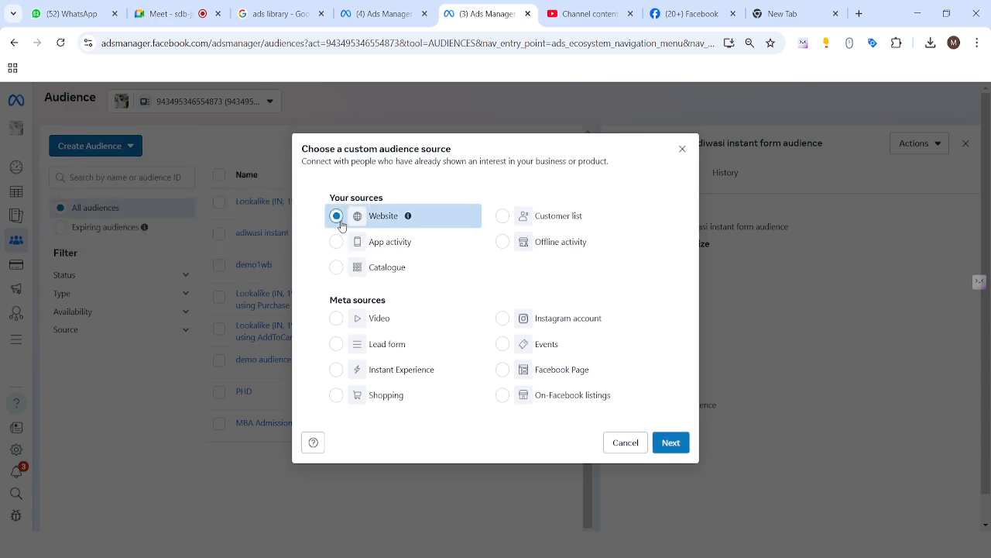
left_click(671, 440)
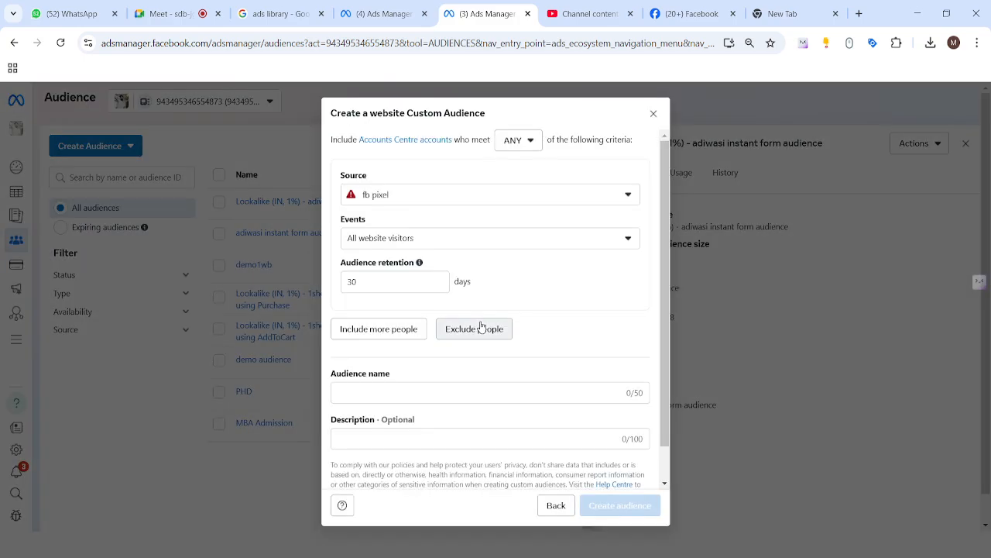
Open the website event options, then set the source to 1shopify pixel setup
left_click(435, 244)
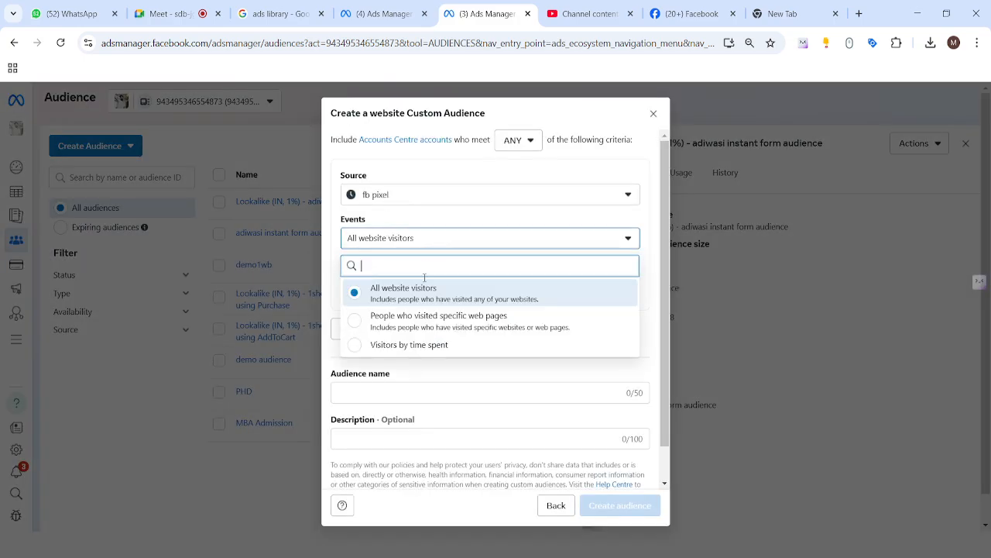
left_click(649, 327)
scroll(465, 309, "down", 1)
scroll(465, 322, "up", 1)
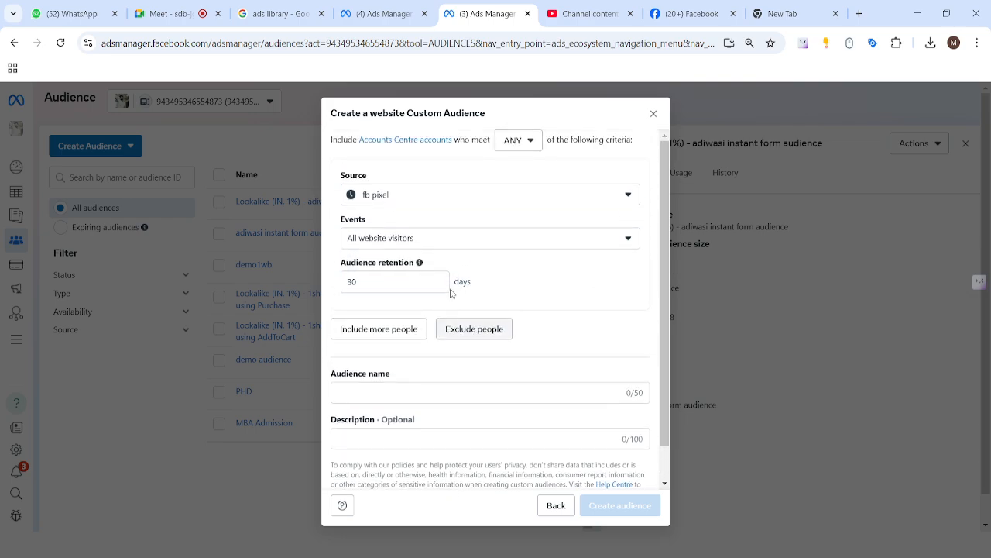
left_click(566, 200)
left_click(429, 231)
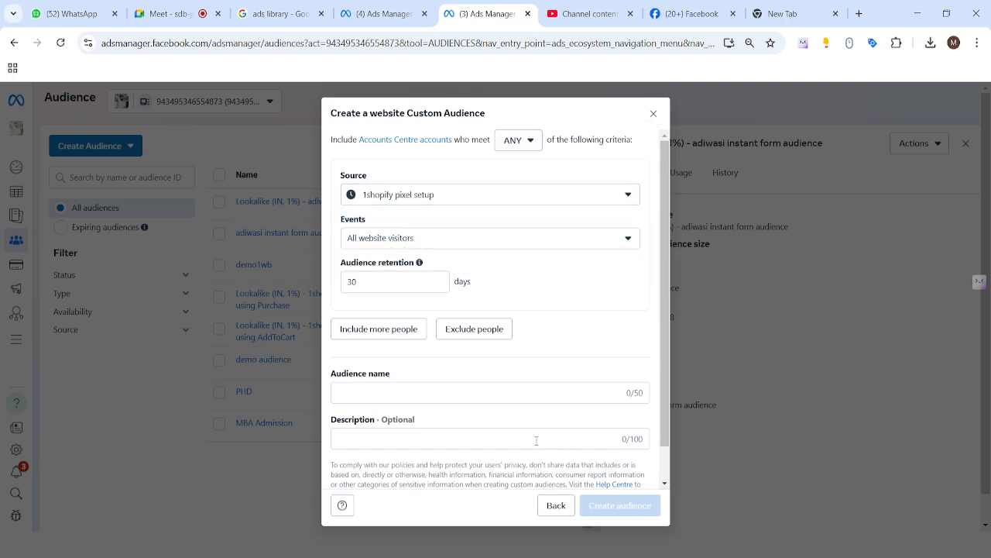
Open the ANY/ALL criteria options, then close the website audience dialog
left_click(527, 140)
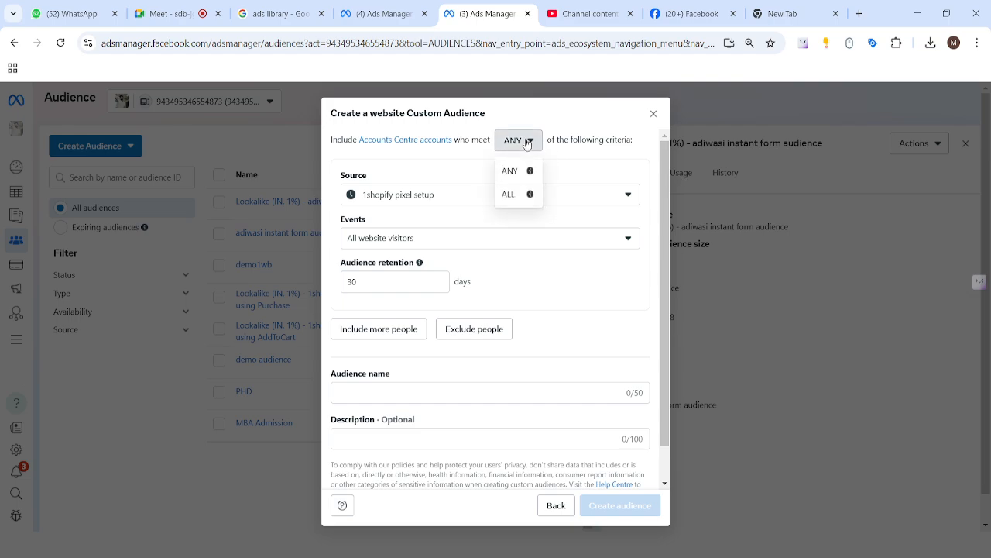
left_click(602, 134)
left_click(653, 113)
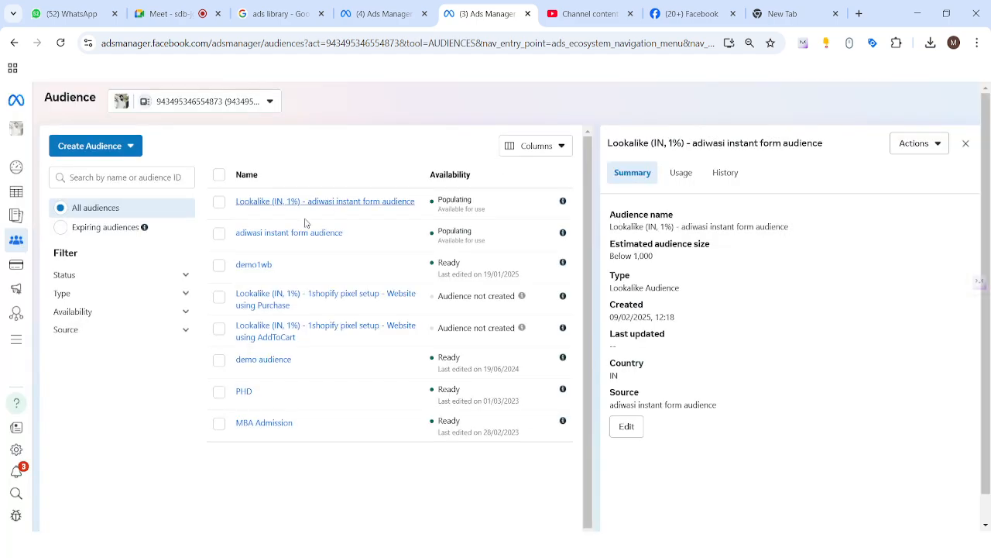
Start a new custom audience with Catalogue as the source
left_click(94, 147)
left_click(97, 177)
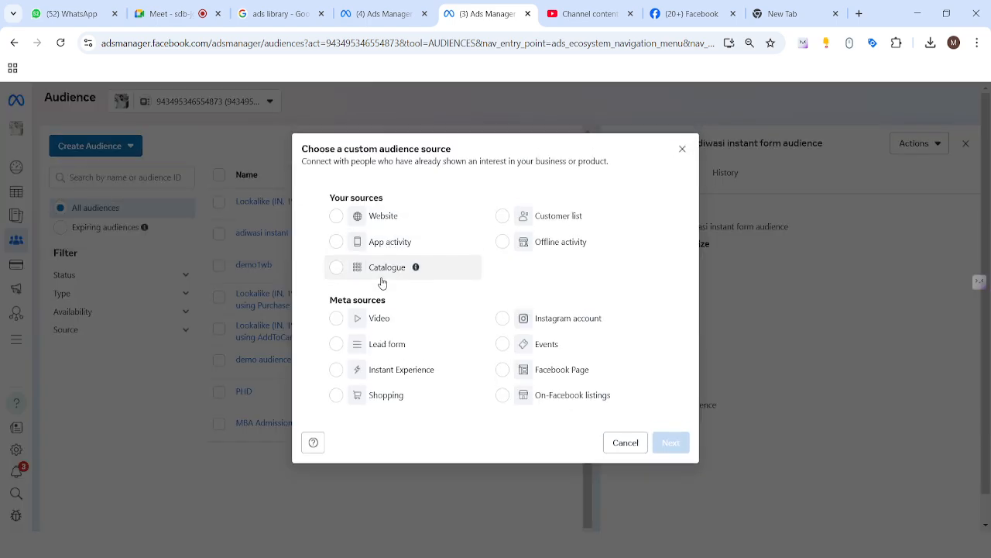
left_click(334, 270)
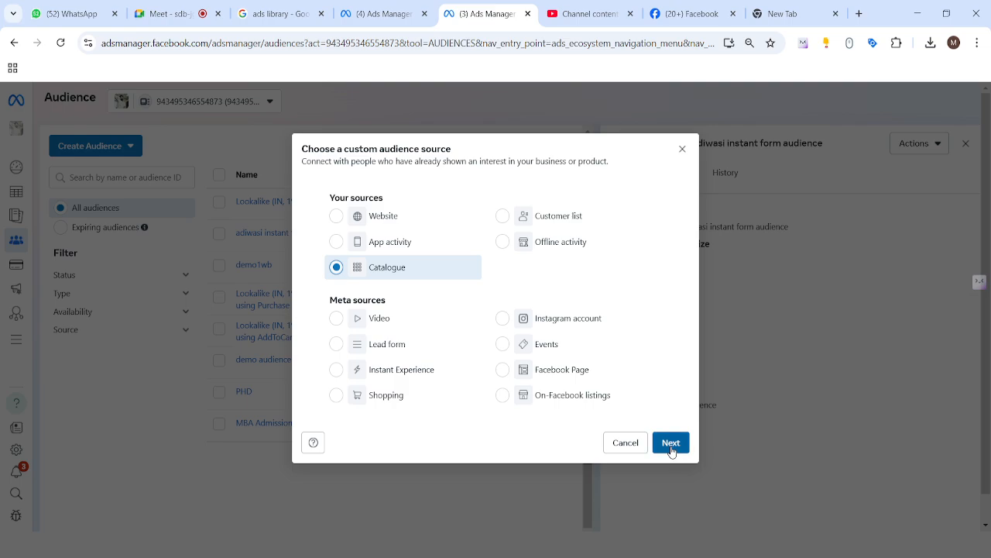
left_click(671, 445)
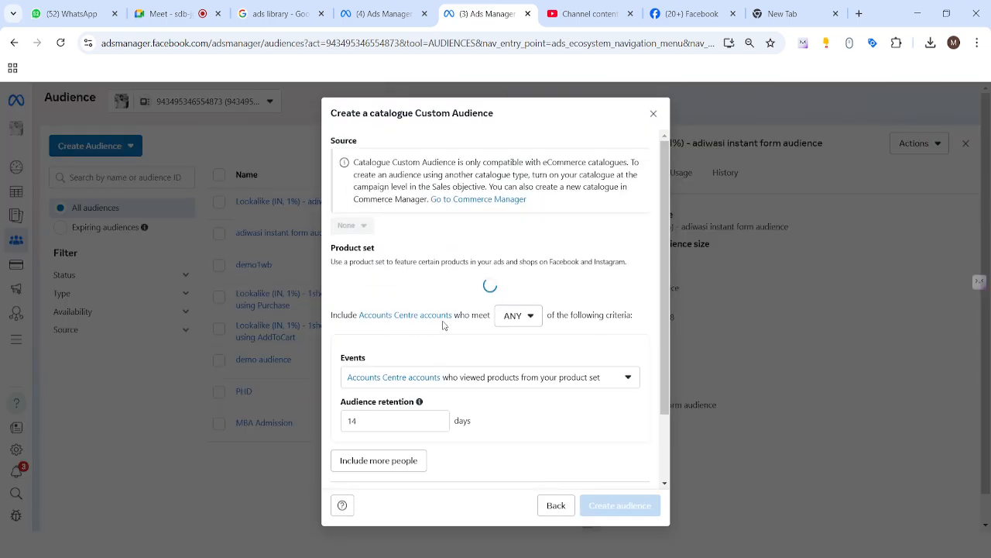
Search the product sets for demo and pick the matching set
scroll(454, 300, "down", 2)
left_click(476, 194)
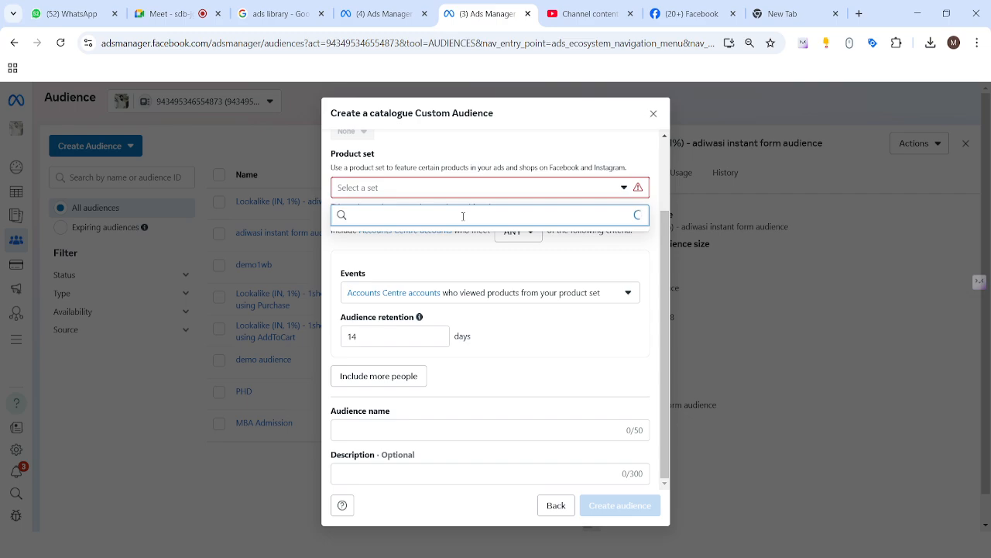
type("demo")
left_click(452, 257)
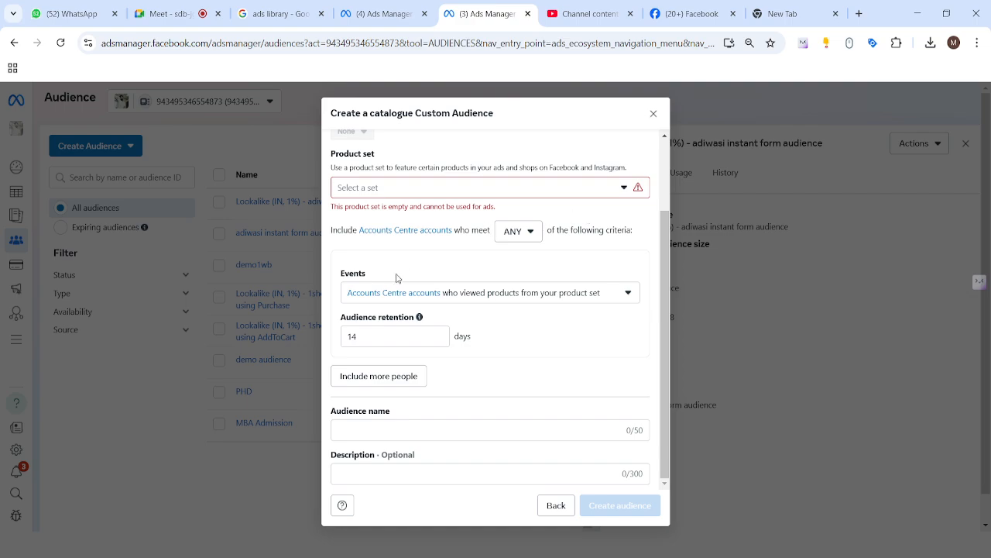
Read the catalogue compatibility notice and the event options, then close the catalogue audience dialog
scroll(397, 278, "up", 2)
left_click_drag(354, 162, 472, 212)
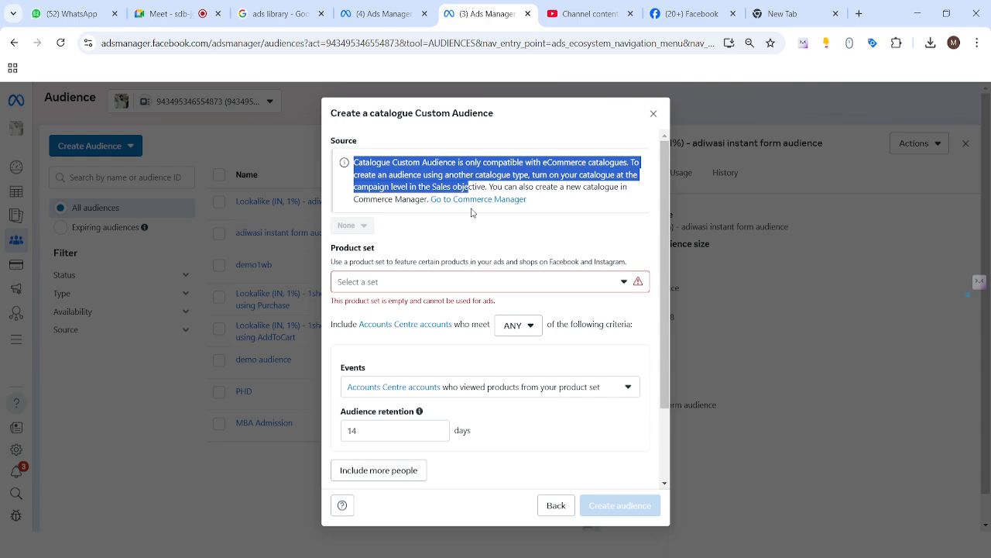
left_click(467, 243)
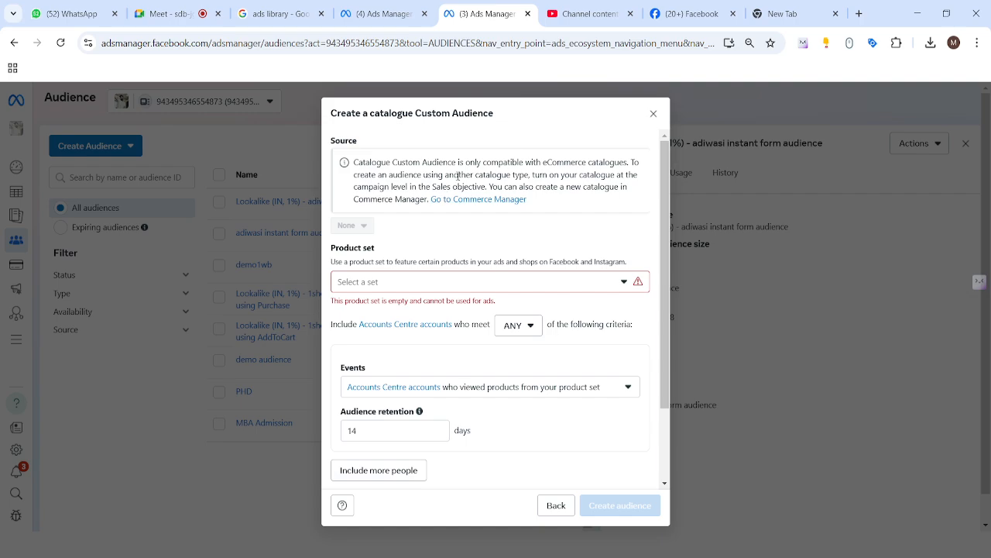
scroll(437, 294, "down", 2)
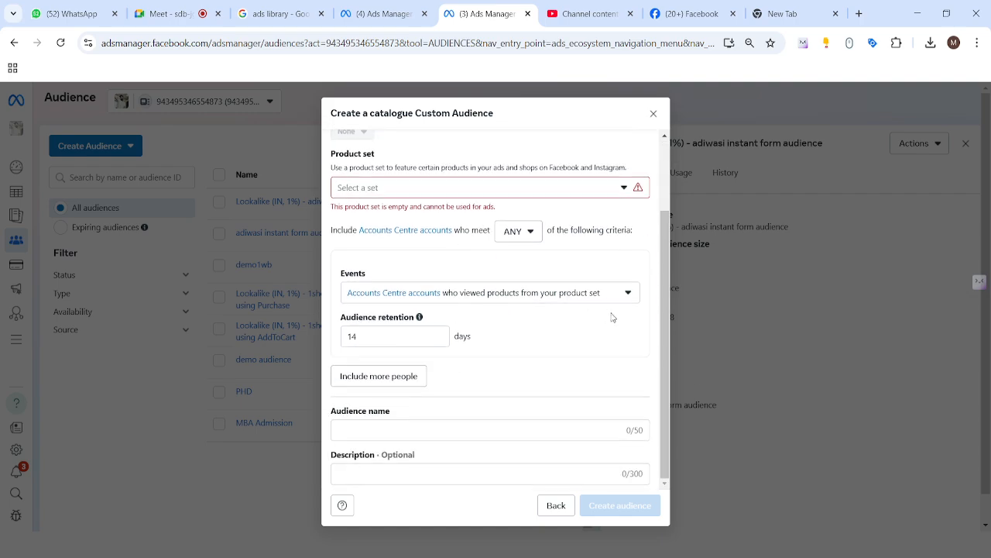
left_click(628, 294)
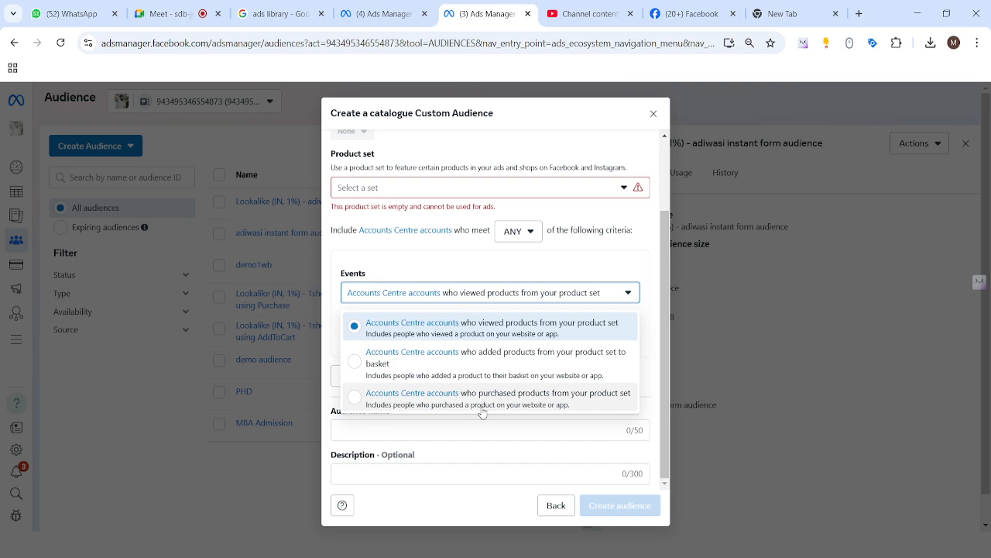
left_click(423, 276)
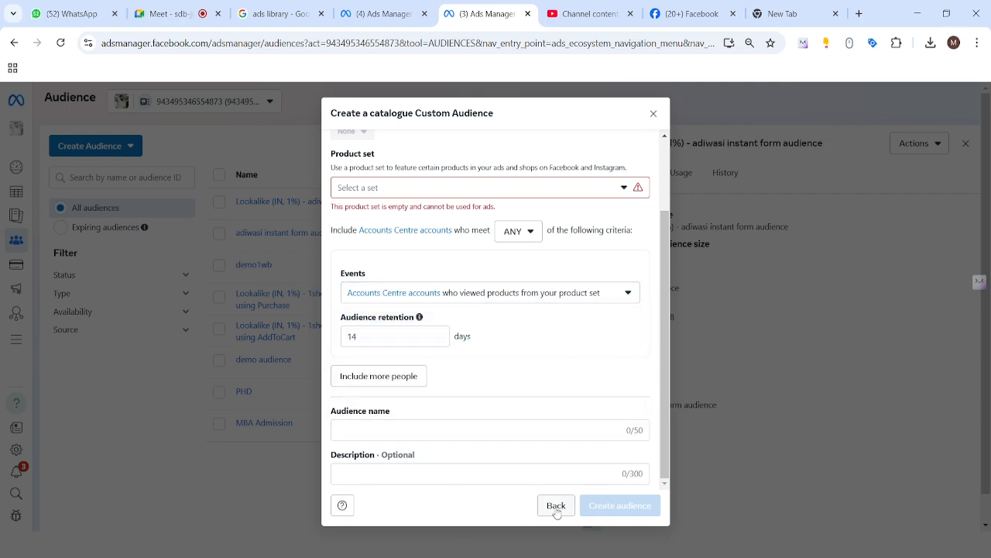
left_click(653, 114)
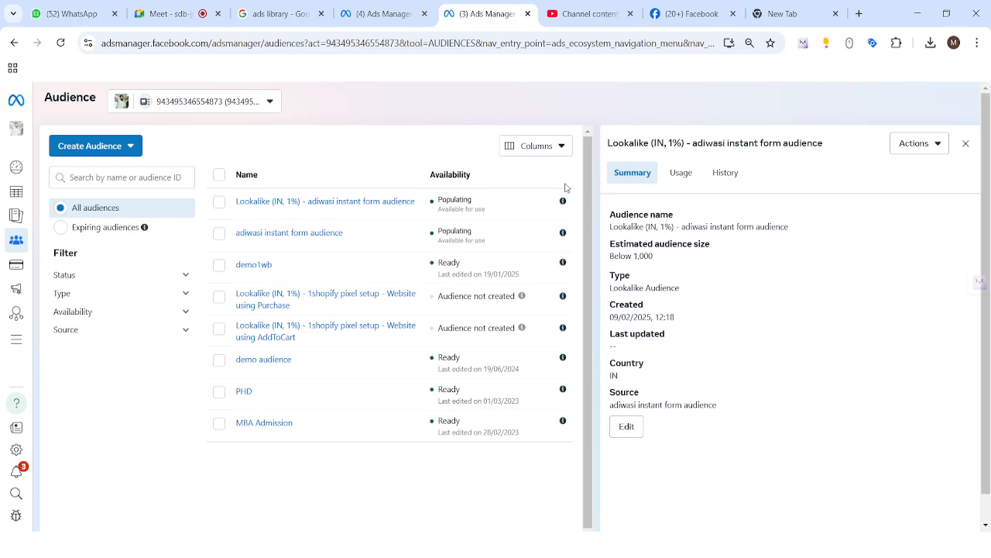